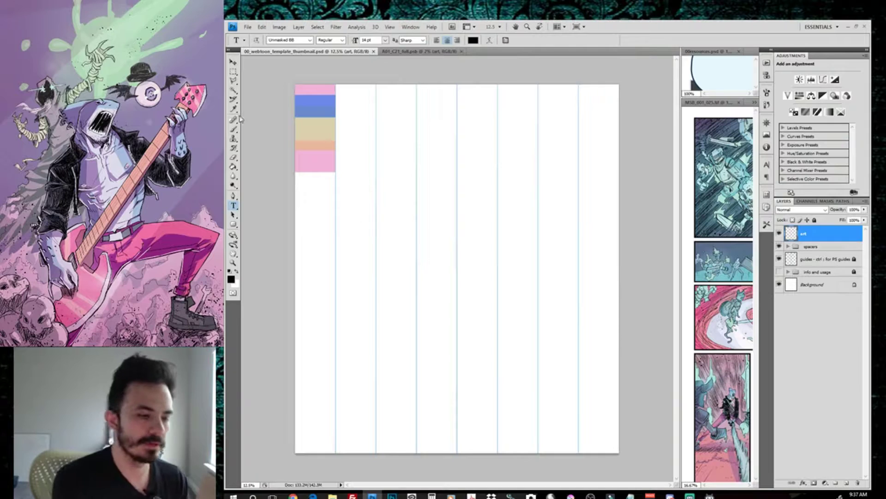
Pick the Brush tool, select the guides layer and compare the canvas with that layer hidden and shown.
left_click(234, 130)
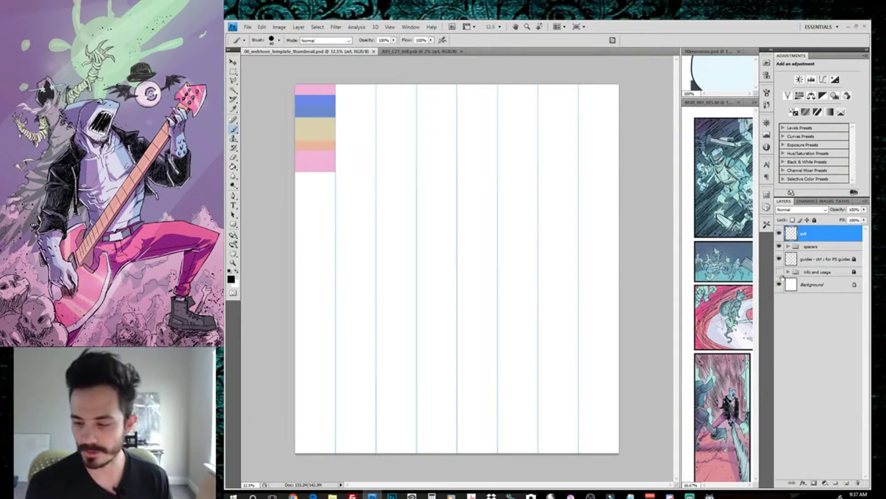
left_click(815, 247)
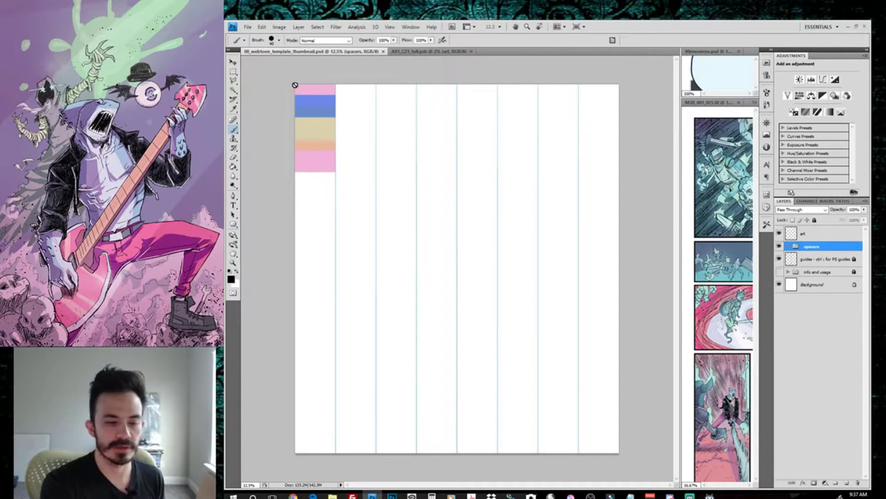
left_click(836, 261)
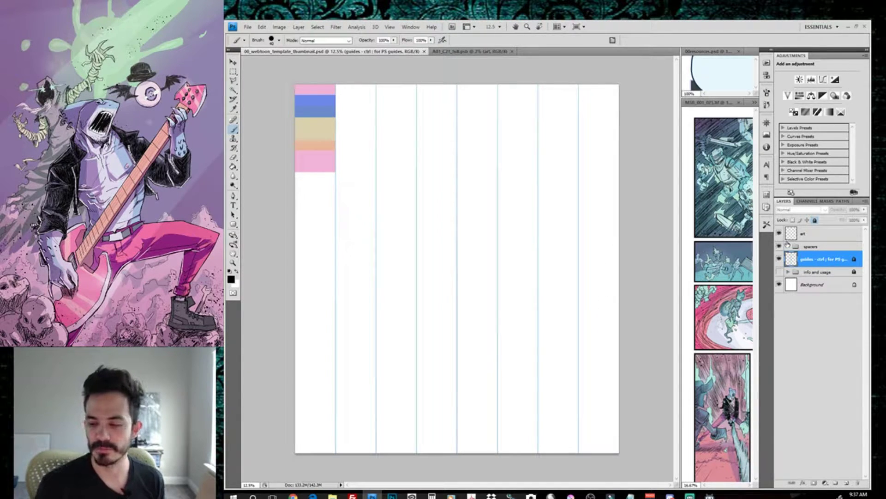
left_click(781, 260)
left_click(780, 260)
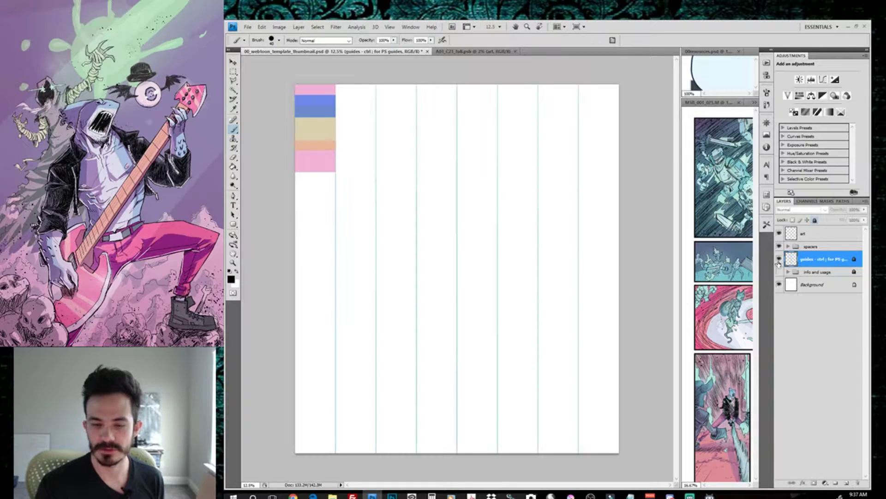
left_click(780, 260)
left_click(780, 260)
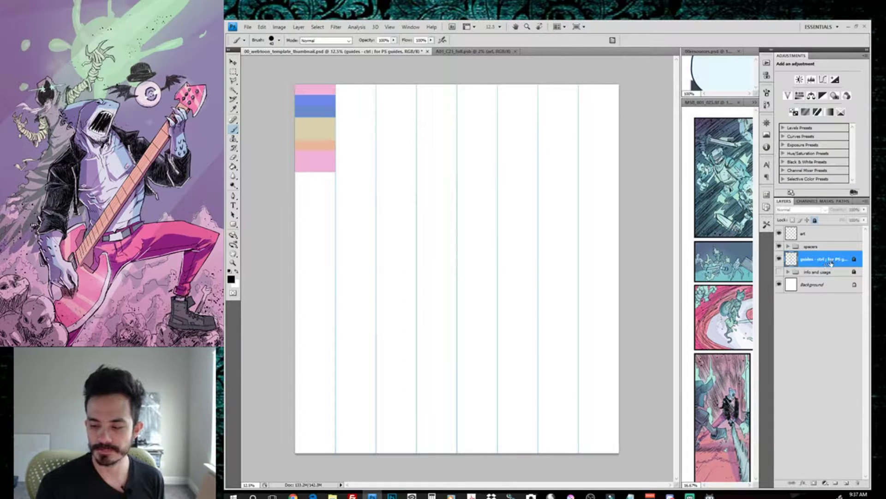
Display the built-in guides, compare them with the guides layer hidden and shown, and hide the built-in guides again.
key("ctrl+semicolon")
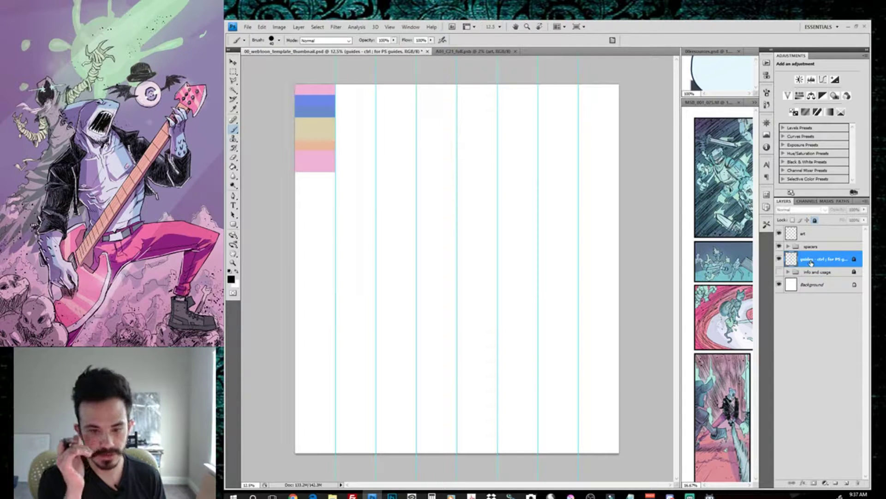
left_click(779, 260)
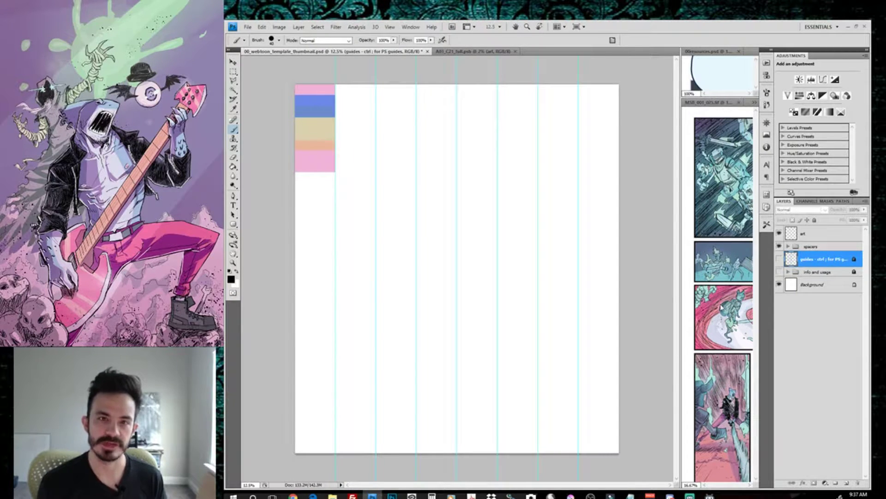
left_click(780, 259)
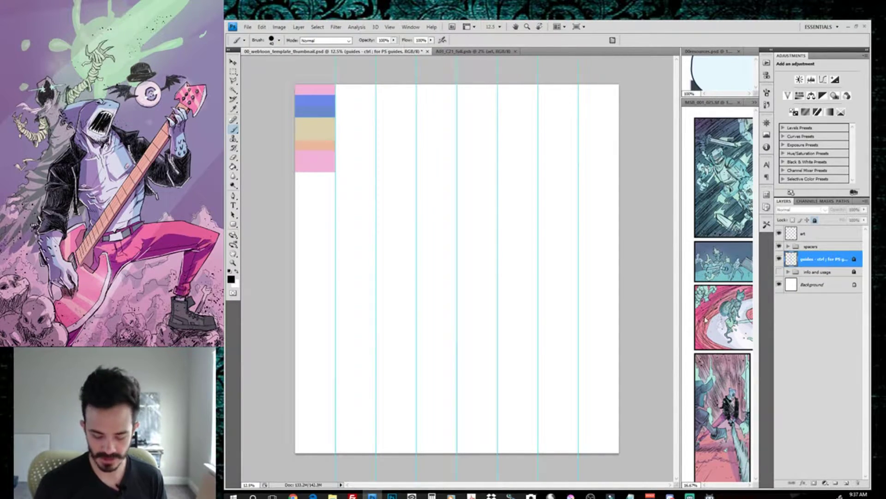
key("ctrl+semicolon")
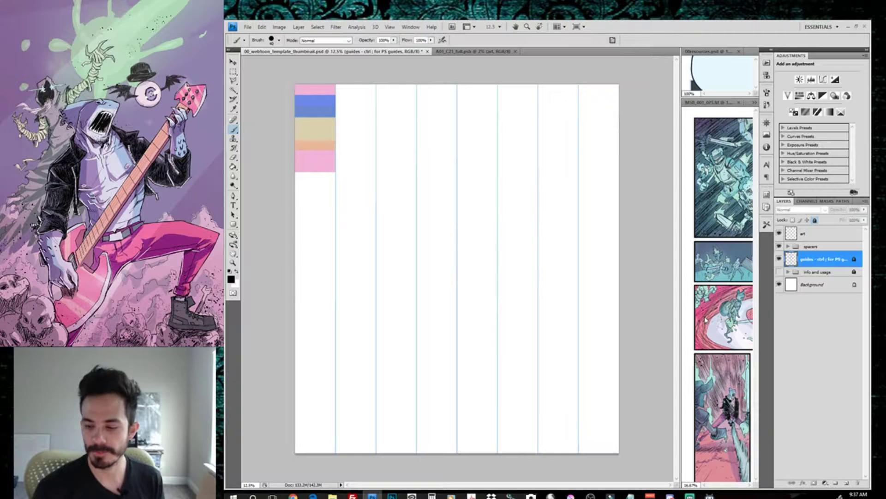
Show and expand the info and usage group to read the template notes, and collapse and hide it again.
left_click(779, 272)
left_click(788, 272)
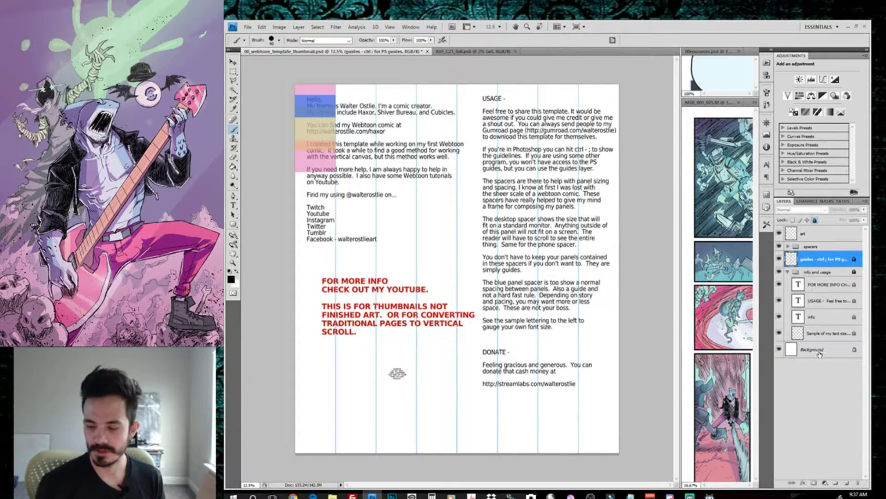
left_click(787, 273)
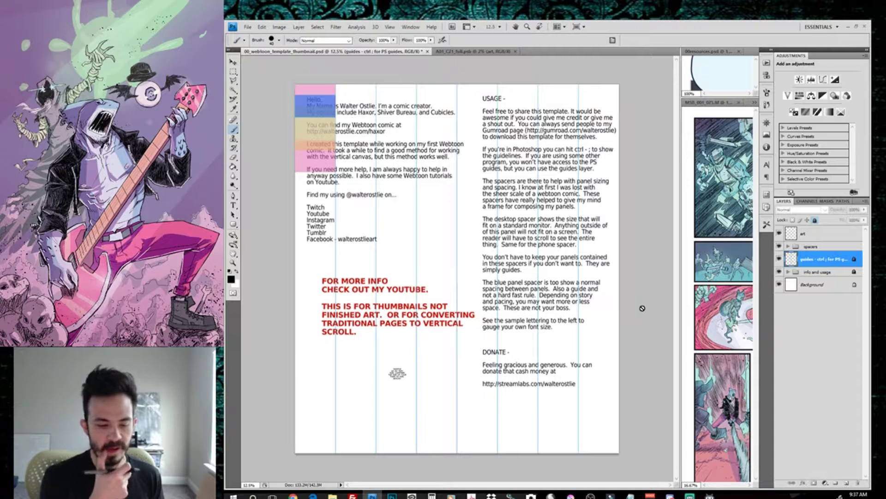
left_click(779, 272)
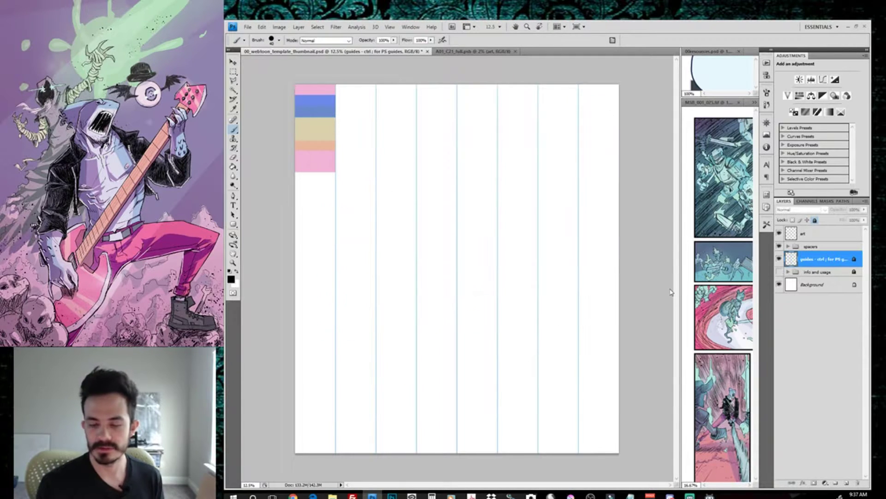
Make the art layer active and check the coloured spacer blocks at the start of the first column.
left_click(814, 238)
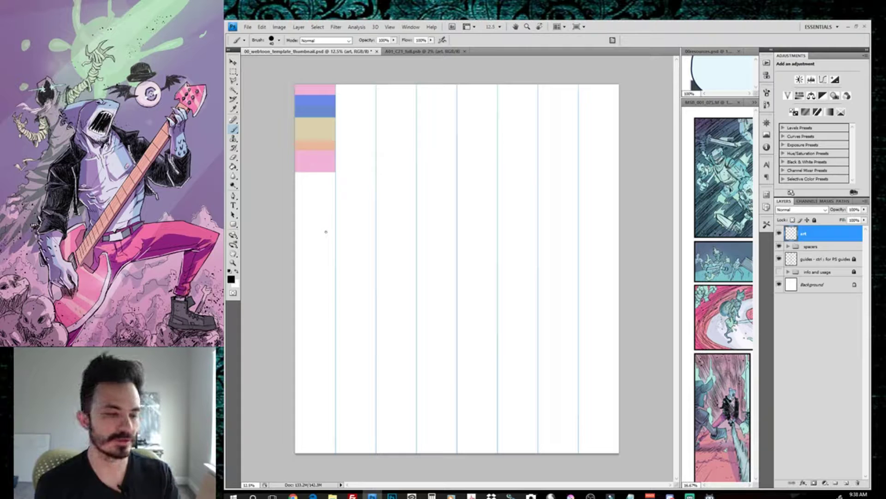
key("ctrl+plus")
scroll(326, 231, "down", 3)
left_click_drag(327, 231, 628, 369)
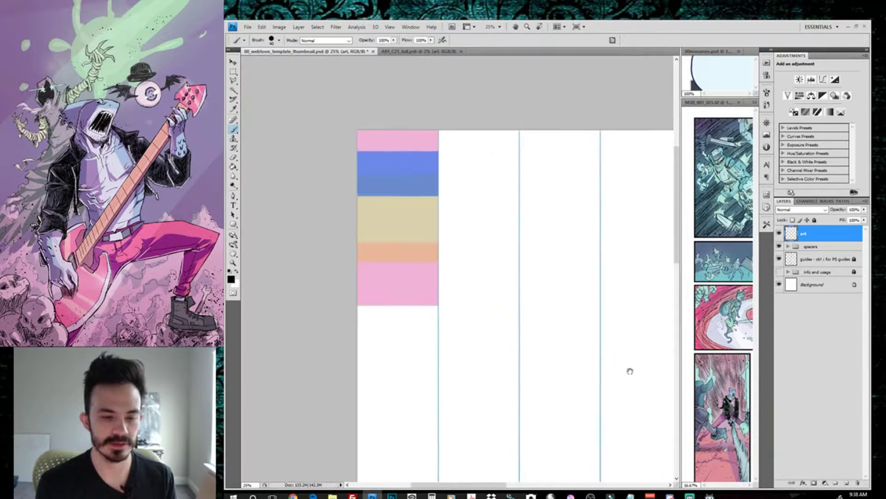
left_click_drag(580, 264, 544, 215)
key("ctrl+minus")
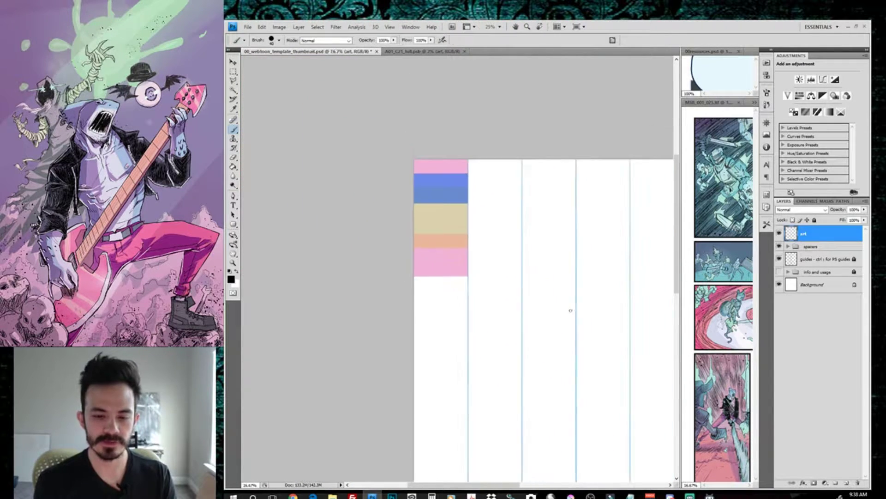
key("ctrl+minus")
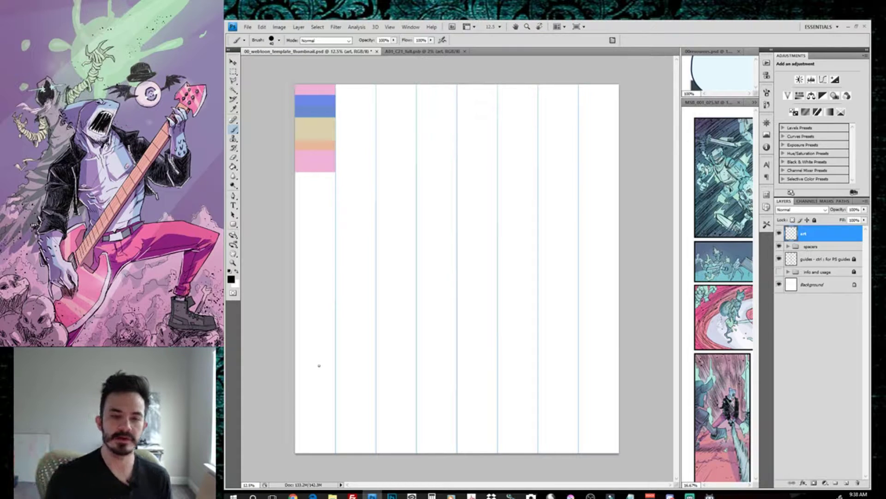
Look at the full vertical strip in A01_C21_full.psb and return to the webtoon thumbnail template.
left_click(428, 52)
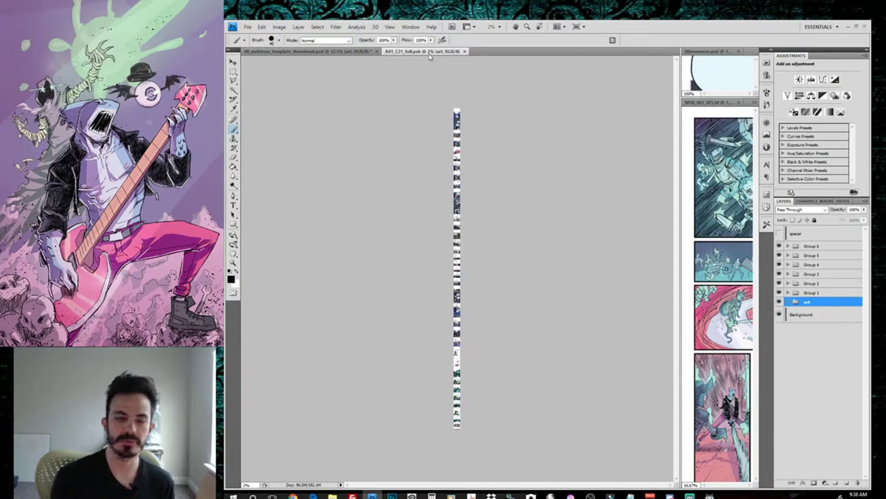
left_click(328, 52)
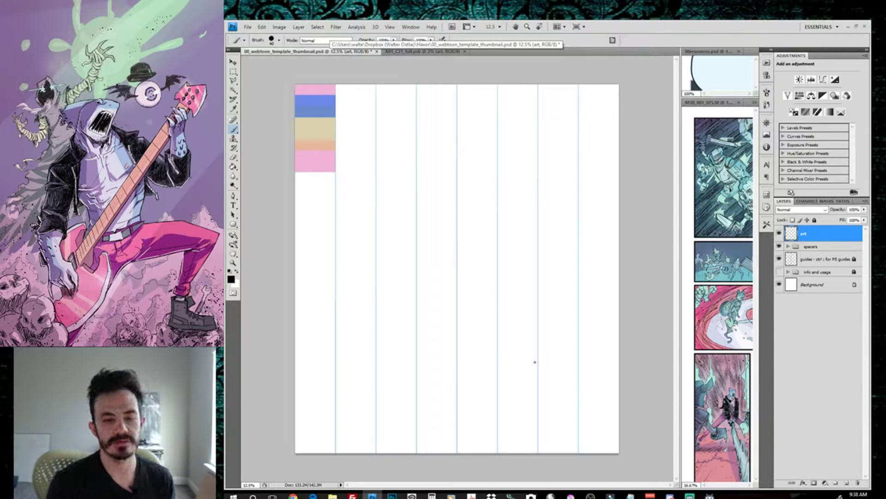
Expand the spacers group and hide the panel spacer and pc template layers, leaving only the phone template shown.
scroll(543, 314, "up", 2)
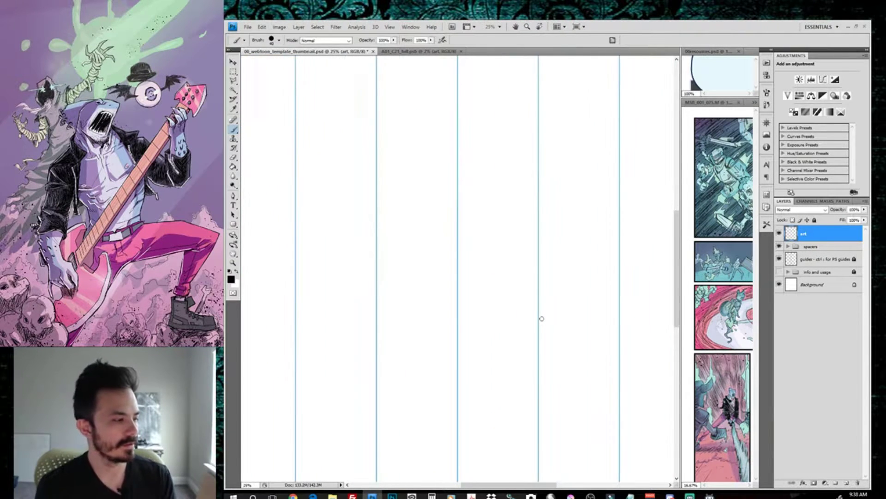
left_click_drag(468, 186, 590, 293)
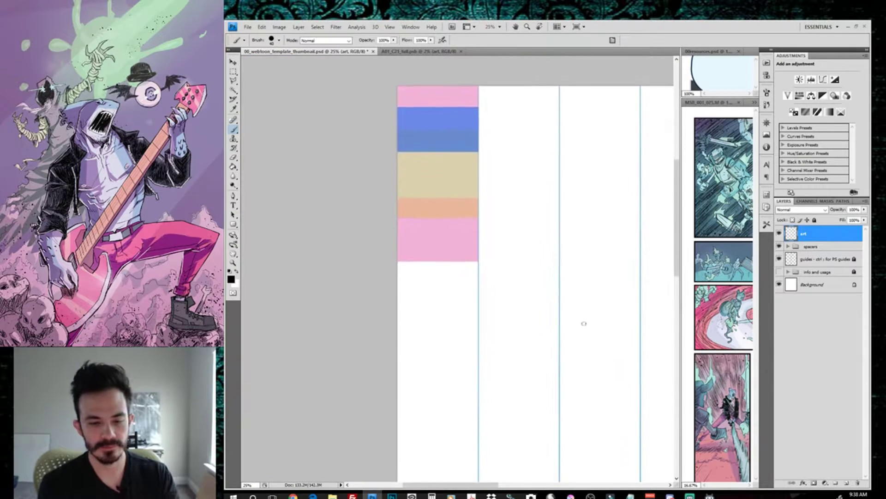
scroll(560, 254, "up", 1)
scroll(559, 254, "up", 3)
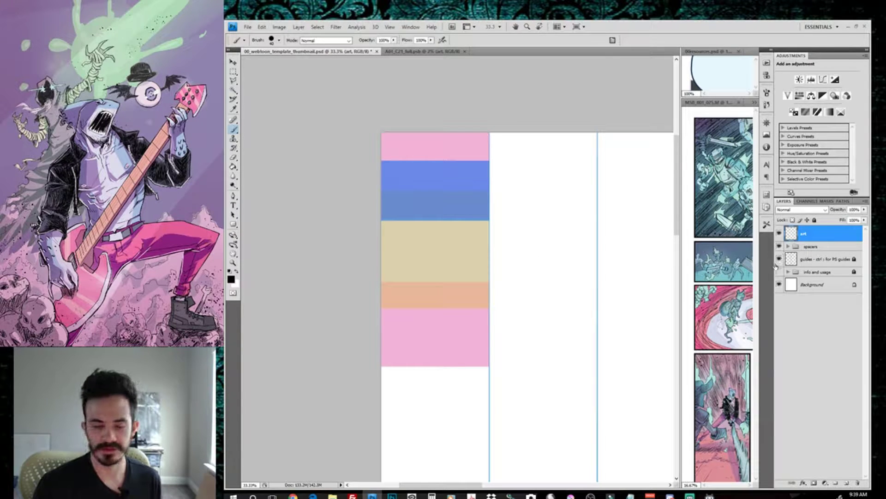
left_click(788, 247)
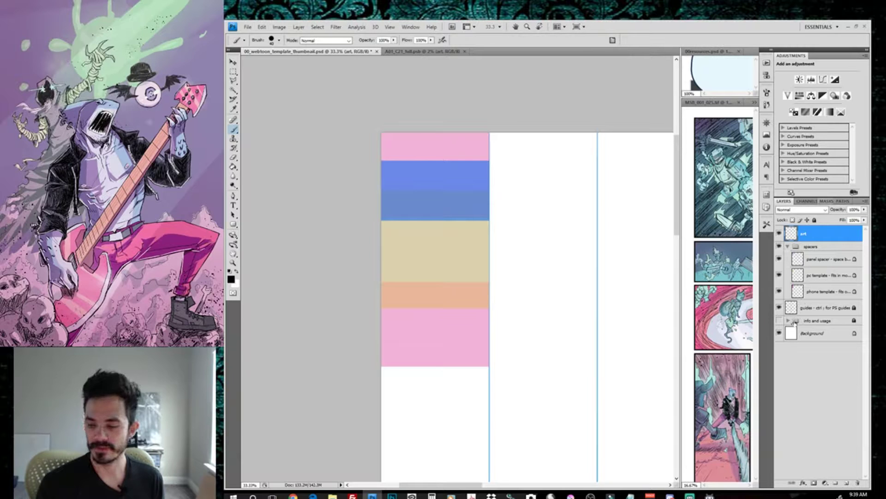
left_click(779, 275)
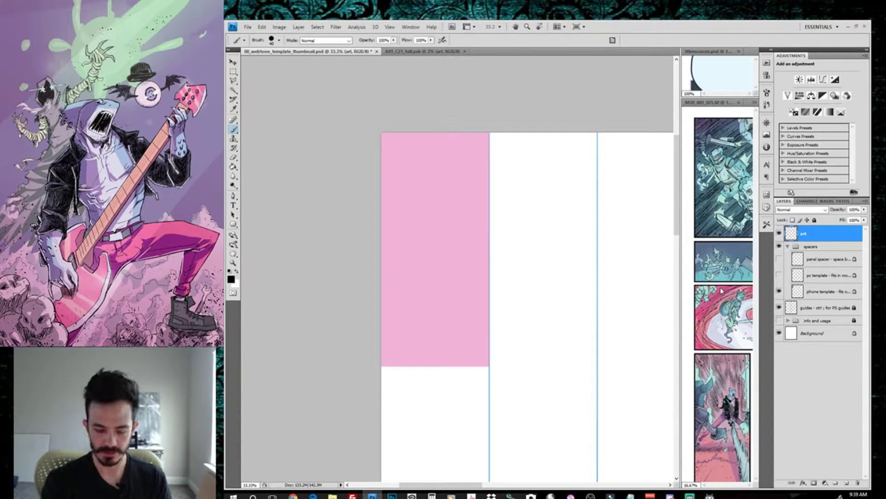
Brush a round head with a neck and two eyes in the upper part of the pink phone template.
key("p")
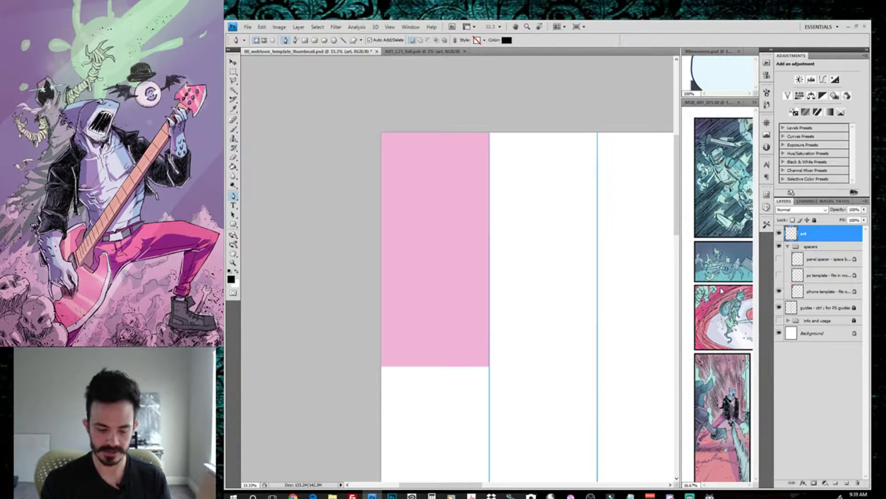
key("b")
mouse_move(445, 156)
left_mouse_down()
mouse_move(433, 194)
mouse_move(451, 154)
left_mouse_up()
left_click_drag(446, 197, 447, 211)
left_click(434, 174)
left_click(455, 171)
Draw two smaller round heads with eyes in the lower half of the phone template, giving the lowest one a neck.
left_click_drag(424, 258, 418, 255)
left_click(409, 272)
left_click(424, 272)
mouse_move(468, 308)
left_mouse_down()
mouse_move(479, 336)
mouse_move(467, 307)
left_mouse_up()
left_click(450, 319)
left_click(466, 322)
left_click_drag(459, 340, 456, 355)
Give the two lower heads smiles and the upper head a frown, and add a short neck to the middle head.
left_click_drag(407, 282, 423, 283)
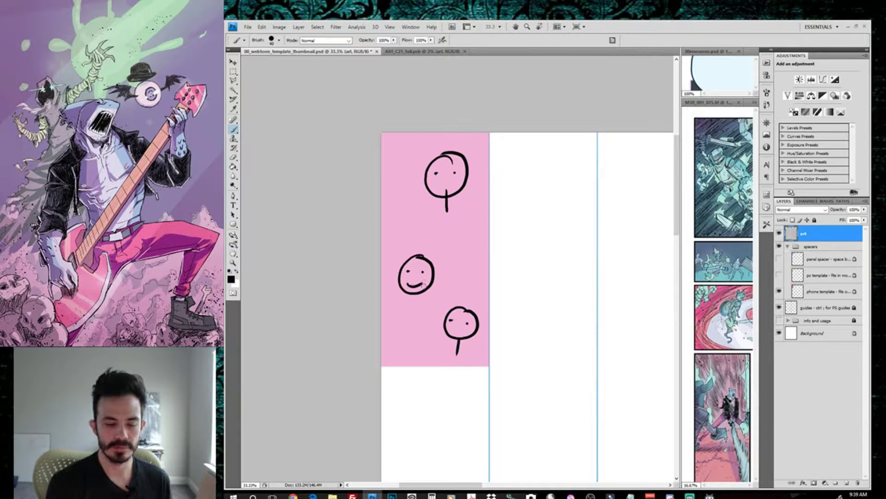
left_click_drag(438, 186, 454, 187)
left_click_drag(453, 328, 464, 327)
left_click_drag(414, 289, 412, 298)
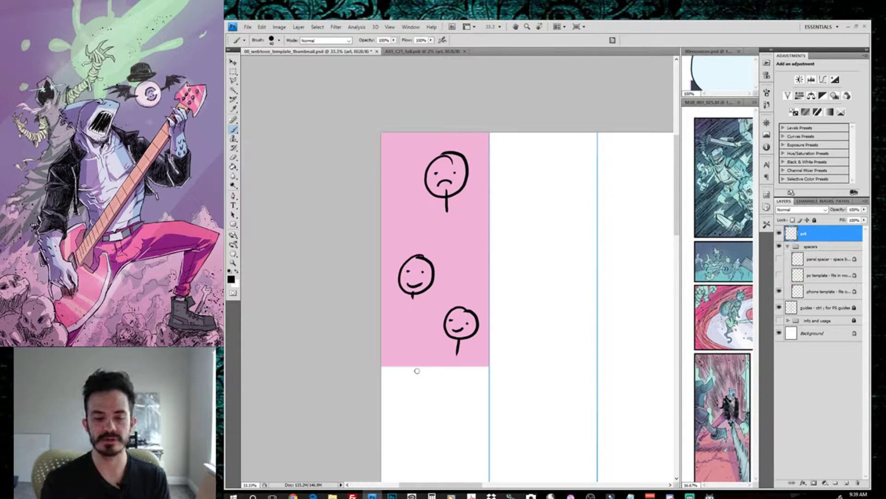
Hide the phone template layer and show the pc template layer.
left_click(779, 292)
left_click(779, 275)
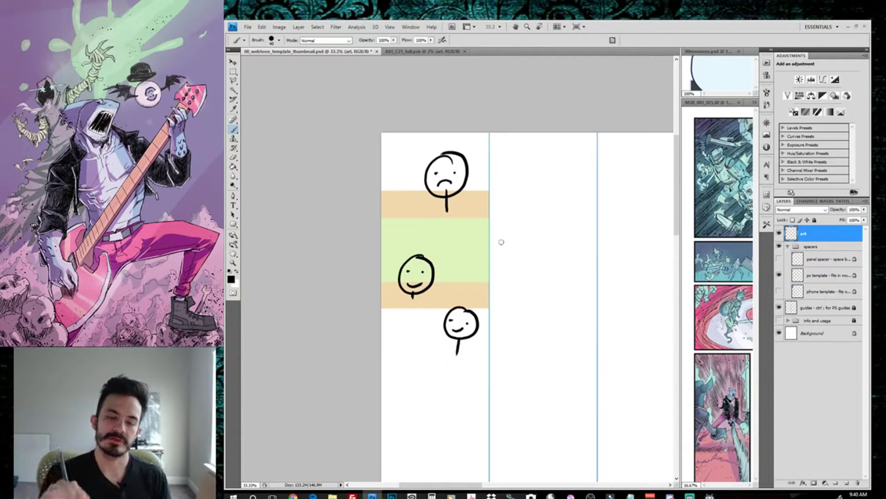
Draw one large smiling face filling the green and orange area of the pc template.
mouse_move(447, 202)
left_mouse_down()
mouse_move(427, 292)
mouse_move(475, 225)
mouse_move(458, 202)
left_mouse_up()
left_click(430, 230)
left_click(458, 227)
mouse_move(432, 268)
left_mouse_down()
mouse_move(452, 270)
mouse_move(464, 257)
left_mouse_up()
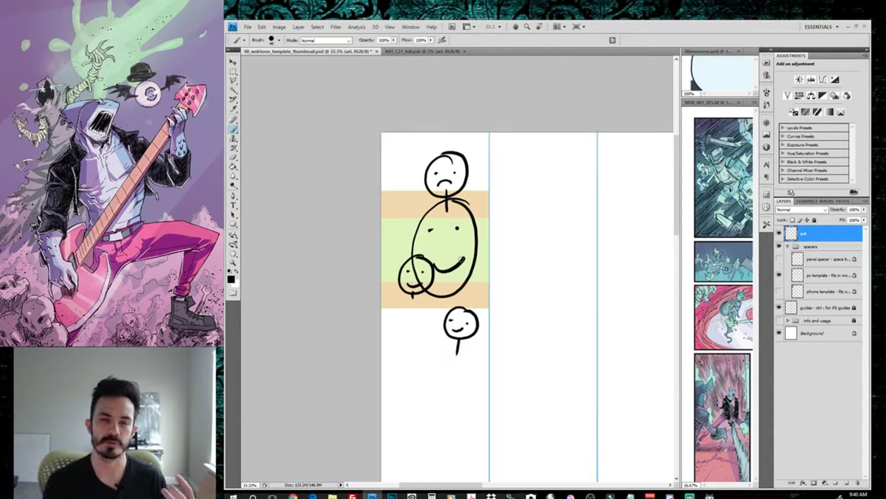
Undo all the strokes of the large smiling face.
key("ctrl+z")
key("ctrl+alt+z")
key("ctrl+alt+z")
key("ctrl+alt+z")
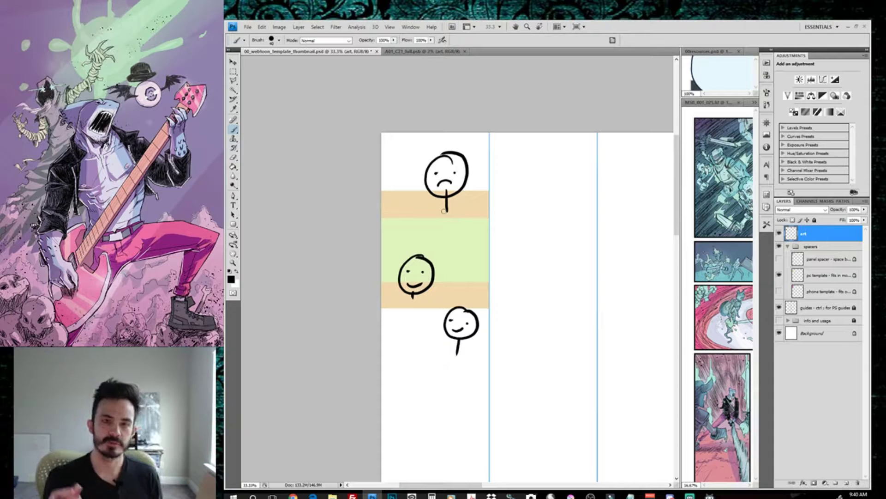
Sketch two small speech balloons with text lines and tails in the upper orange band of the pc template.
mouse_move(407, 194)
left_mouse_down()
mouse_move(402, 211)
mouse_move(413, 208)
left_mouse_up()
left_click_drag(401, 214, 419, 222)
mouse_move(473, 199)
left_mouse_down()
mouse_move(462, 223)
mouse_move(476, 205)
left_mouse_up()
left_click_drag(465, 206, 473, 211)
mouse_move(459, 214)
left_mouse_down()
mouse_move(472, 217)
mouse_move(462, 229)
left_mouse_up()
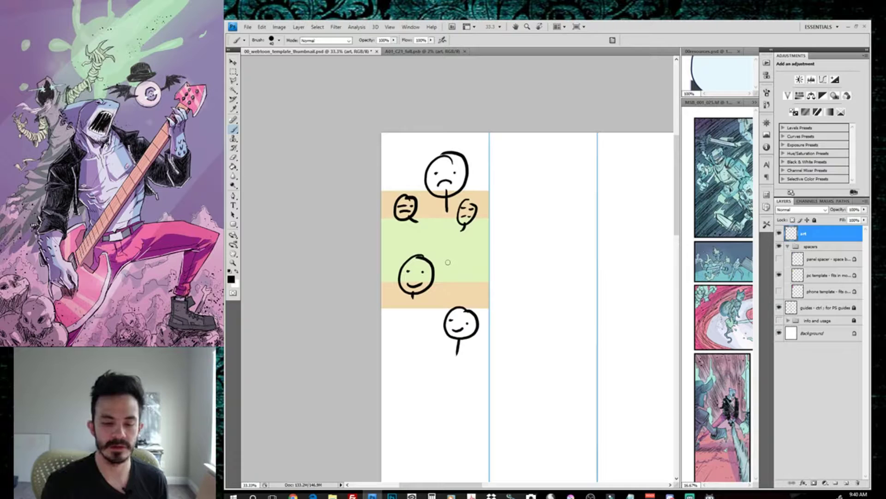
Erase both small speech balloons from the upper orange band.
key("e")
left_click_drag(473, 200, 450, 243)
mouse_move(417, 206)
left_mouse_down()
mouse_move(402, 226)
mouse_move(398, 198)
mouse_move(395, 219)
left_mouse_up()
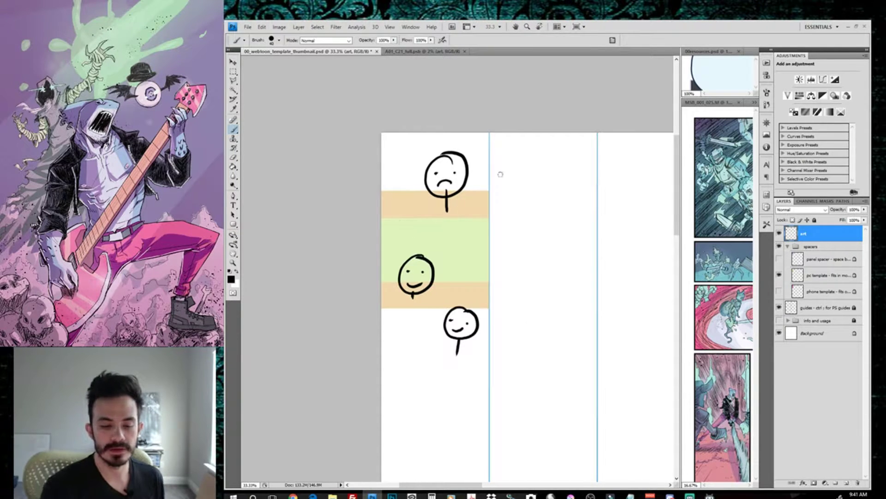
Show the panel spacer layer, first with the pc template hidden and finally together with it.
left_click(779, 275)
left_click(779, 259)
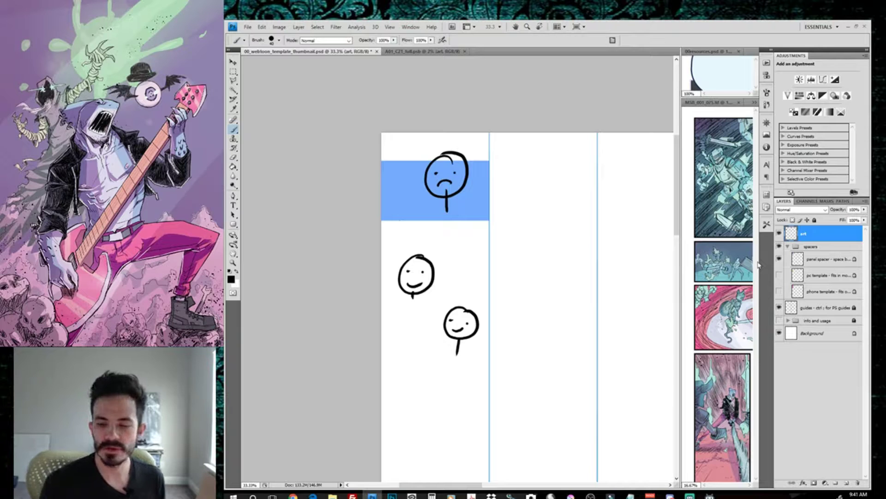
left_click(779, 275)
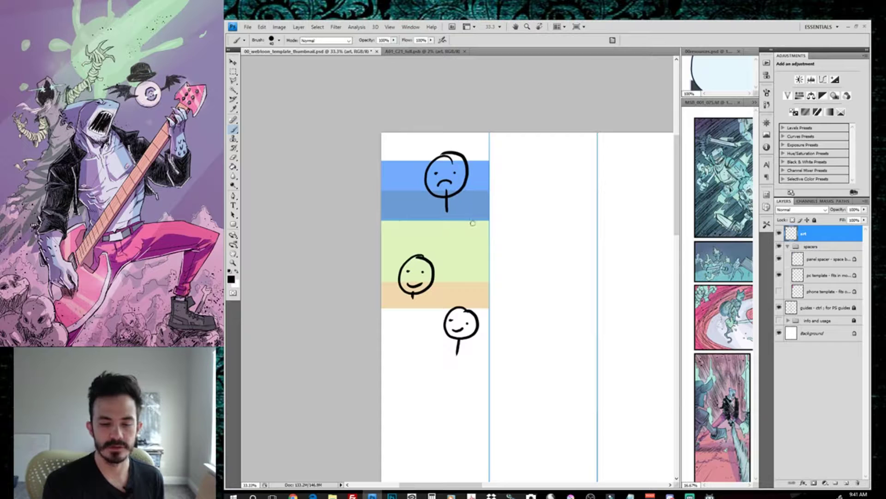
Select the pc template layer and move its block slightly down the first column.
left_click(519, 265, "ctrl")
key("v")
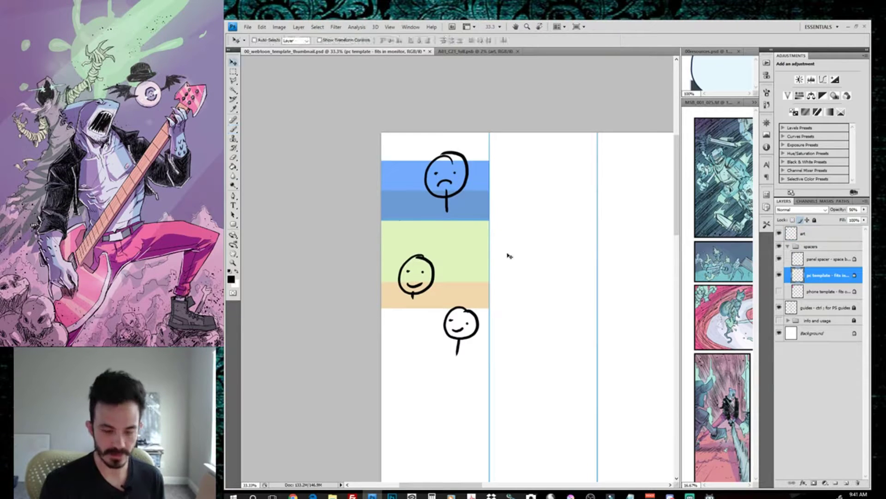
left_click_drag(480, 254, 480, 257)
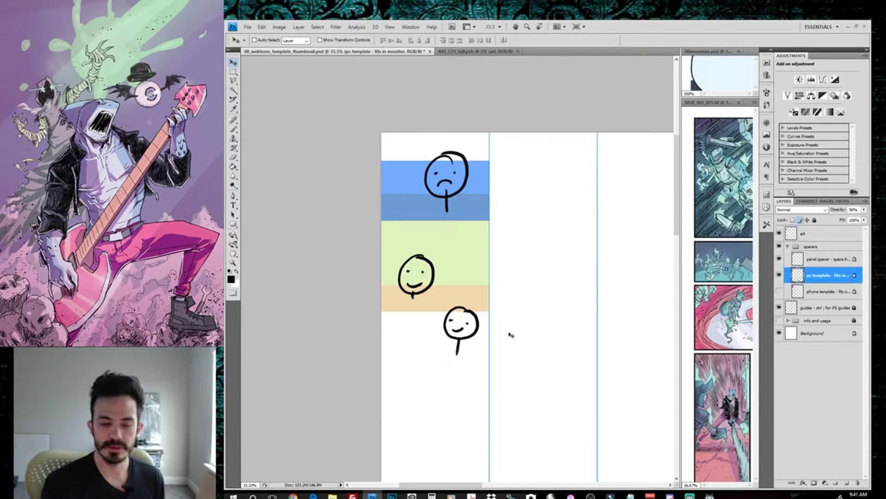
Show the phone template over the other spacers and alone, then return to only the pc template and panel spacer.
left_click(780, 292)
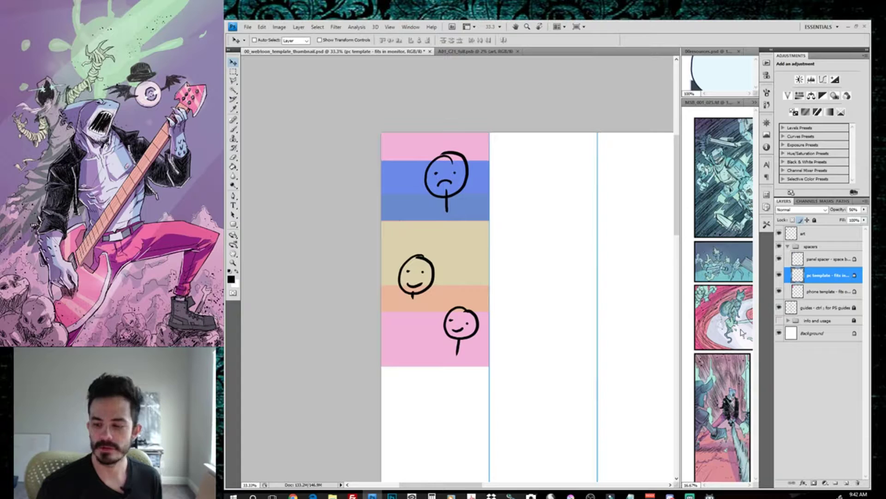
left_click(779, 275)
left_click(780, 259)
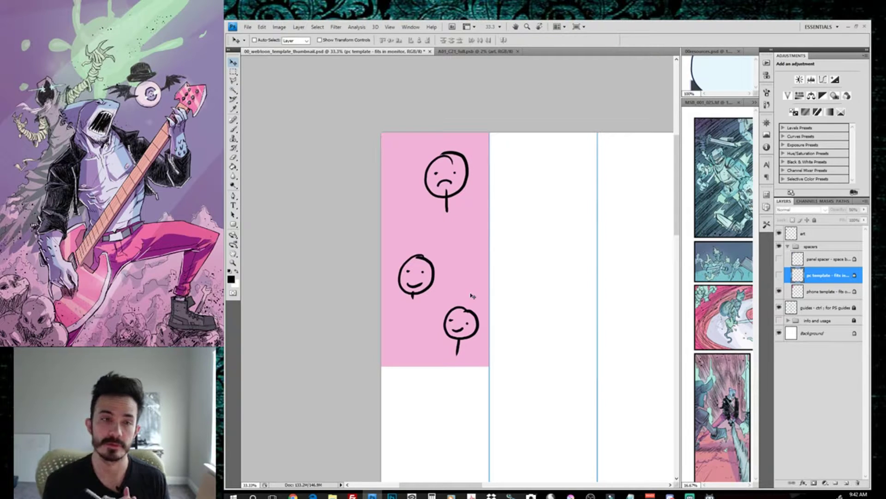
left_click(780, 291)
left_click(779, 275)
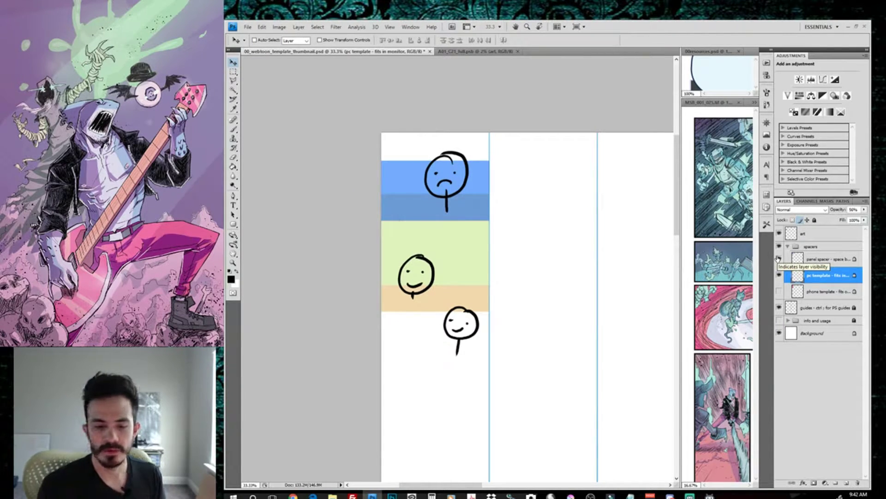
Collapse the spacers layer group so its three template layers are folded away.
left_click(787, 247)
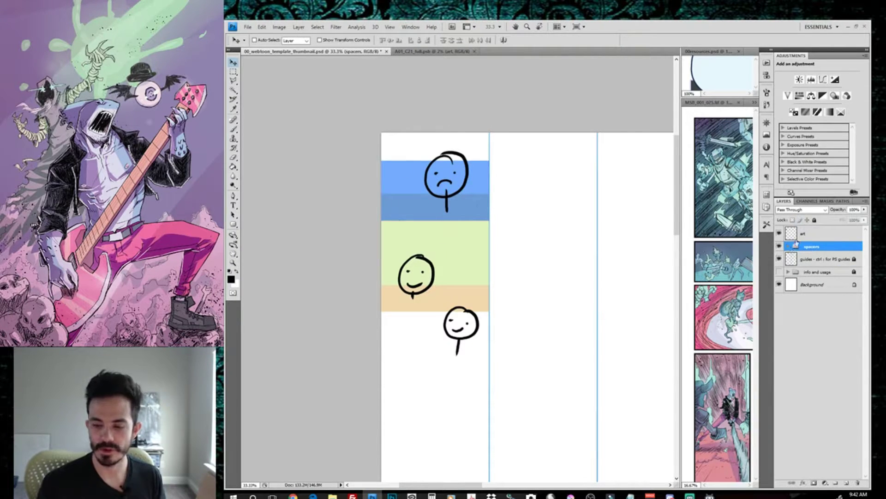
left_click(787, 247)
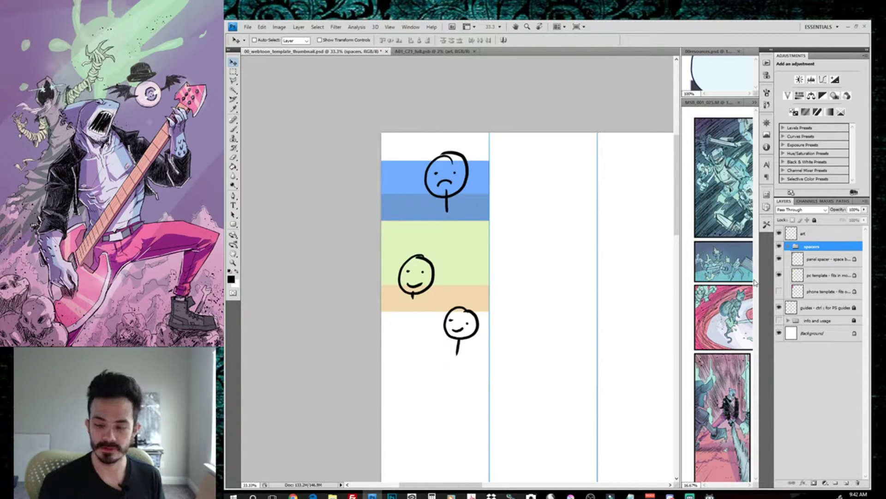
left_click_drag(588, 312, 606, 435)
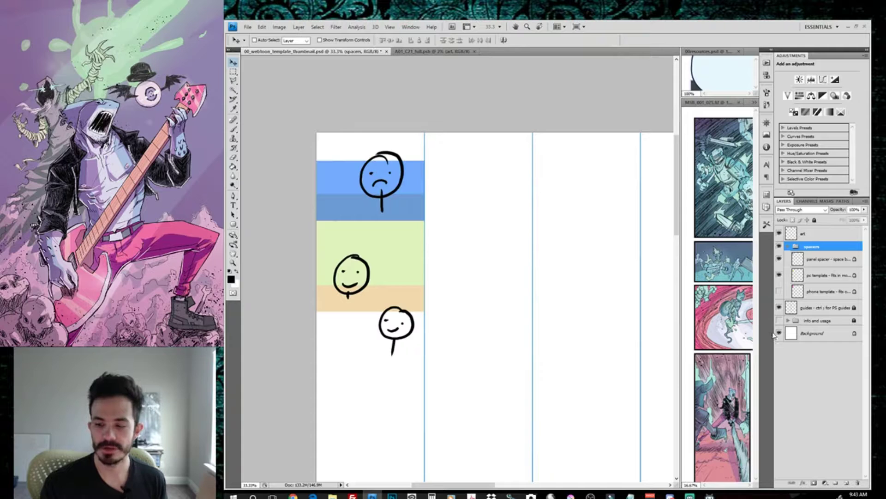
left_click(825, 262)
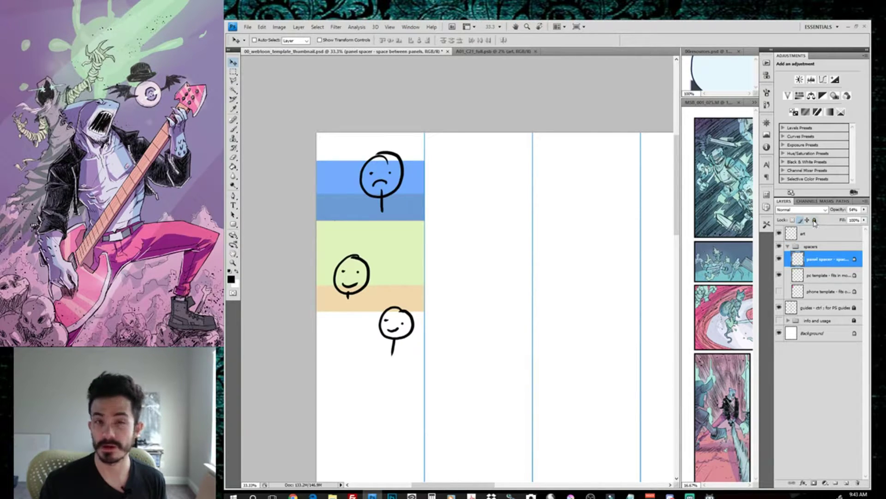
left_click(788, 247)
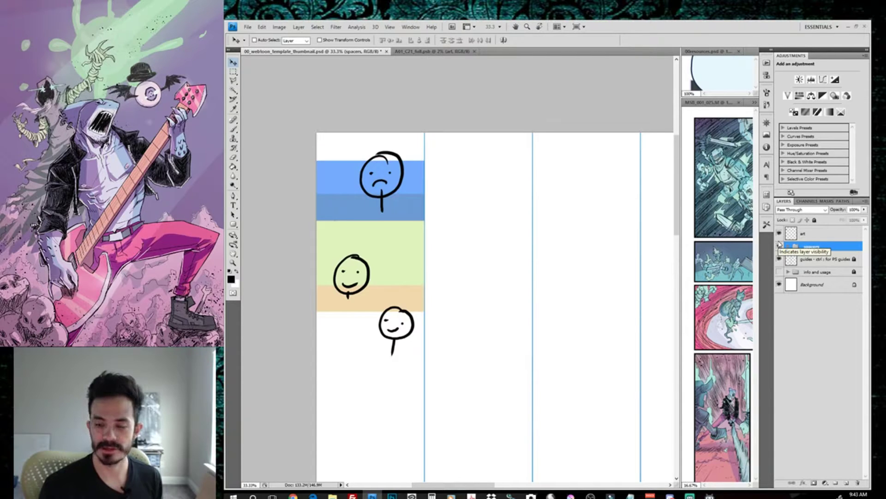
left_click(820, 259)
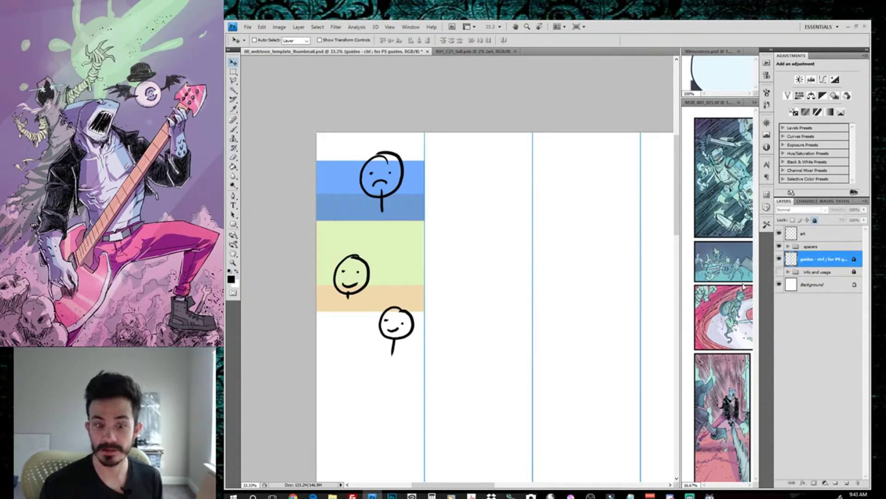
Clear all the face sketches from the art layer.
left_click(809, 234)
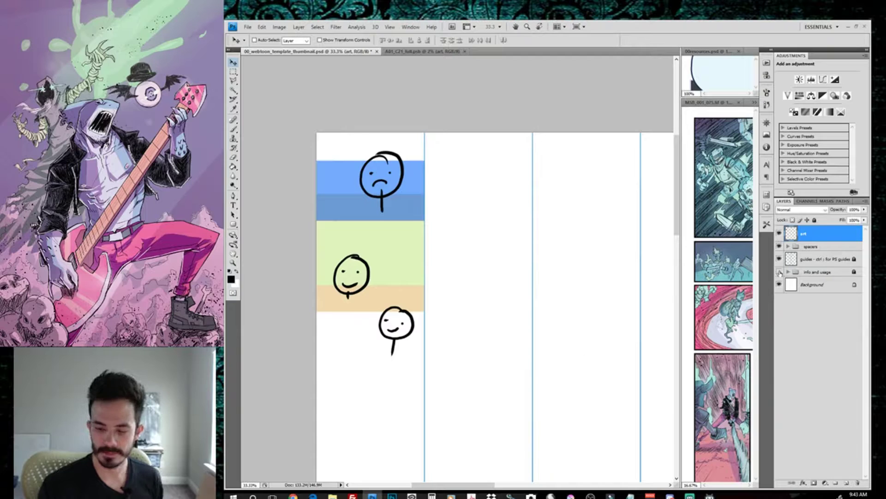
key("ctrl+BackSpace")
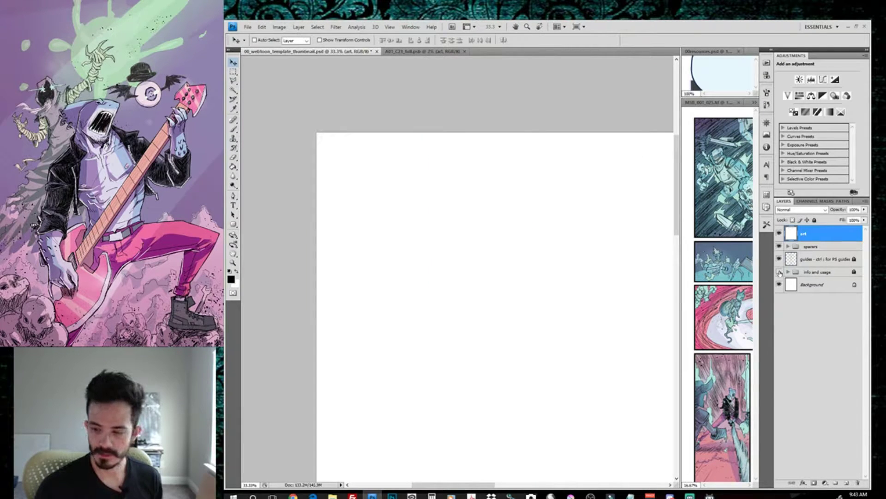
key("ctrl+z")
key("ctrl+a")
key("Delete")
key("ctrl+d")
Move the whole spacers group up so its colour block meets the top edge of the first column.
left_click(822, 246)
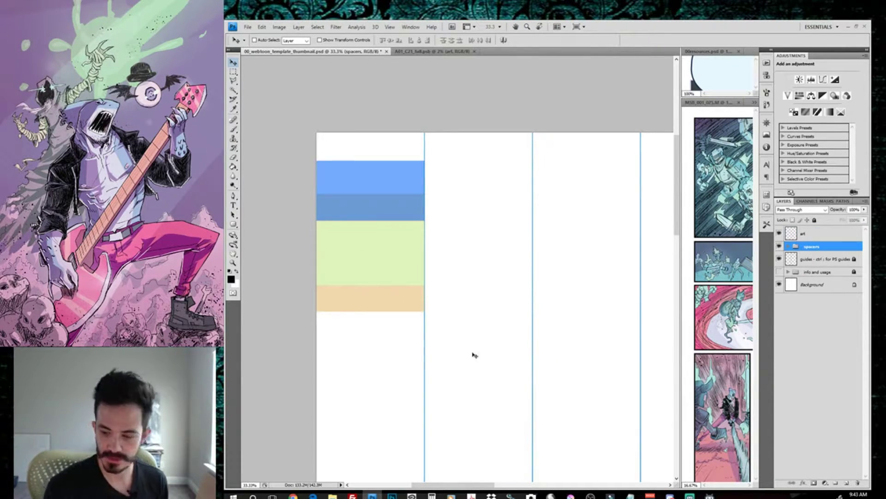
left_click_drag(473, 333, 469, 311)
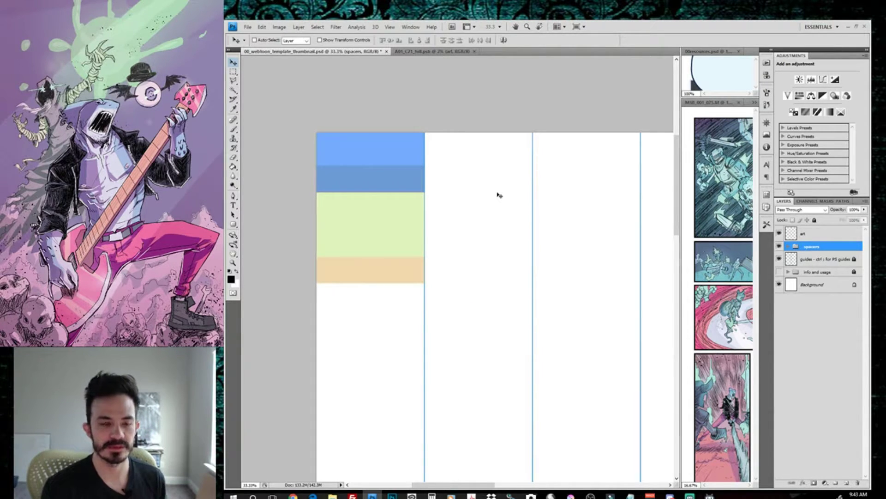
Sketch a simple head and shoulders with a thinner brush on the art layer, in the right half of the green band.
key("ctrl+plus")
key("ctrl+plus")
left_click_drag(422, 178, 627, 262)
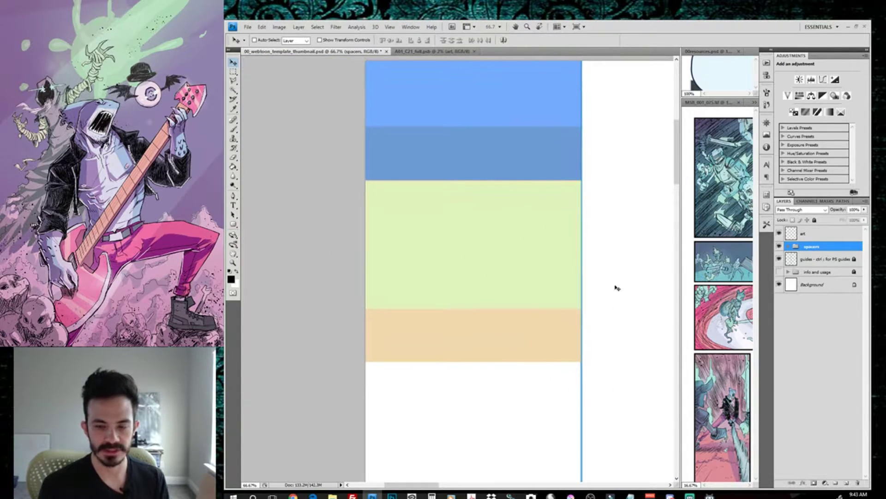
key("b")
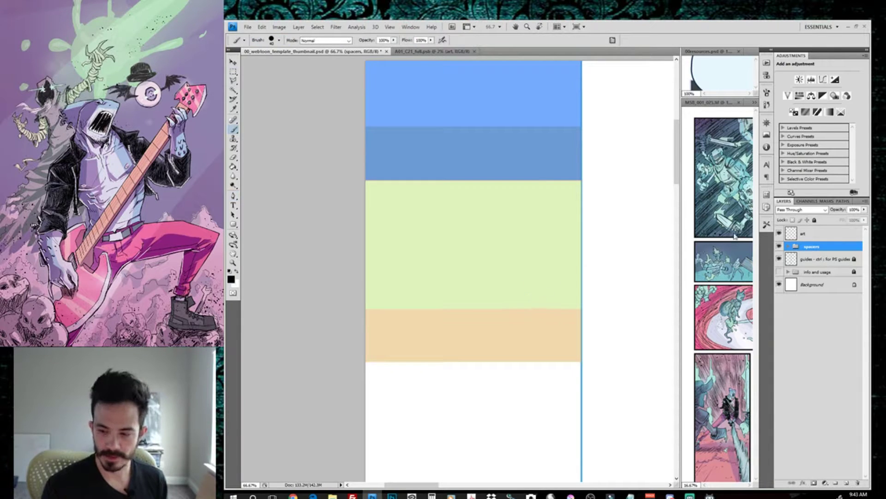
key("alt+bracketright")
key("bracketleft")
key("bracketleft")
key("bracketleft")
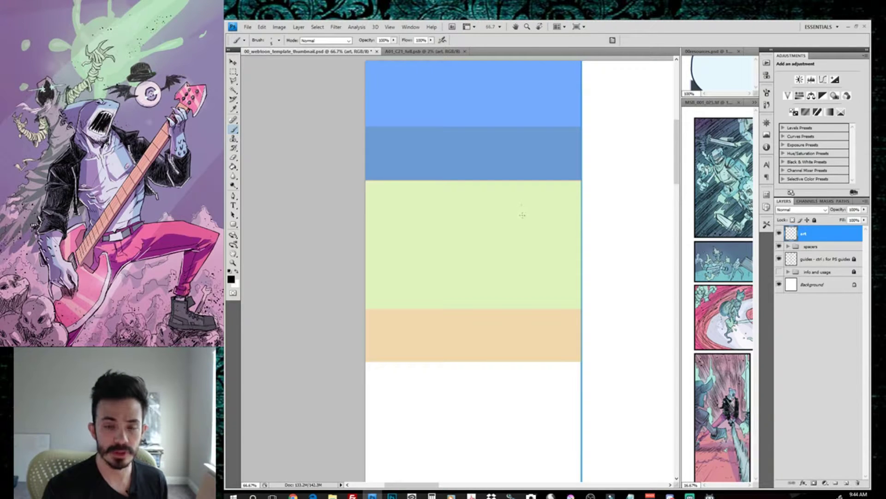
mouse_move(519, 191)
left_mouse_down()
mouse_move(485, 215)
mouse_move(521, 190)
left_mouse_up()
mouse_move(511, 262)
left_mouse_down()
mouse_move(515, 277)
mouse_move(494, 280)
mouse_move(468, 303)
left_mouse_up()
mouse_move(533, 272)
left_mouse_down()
mouse_move(556, 302)
mouse_move(542, 295)
mouse_move(548, 319)
left_mouse_up()
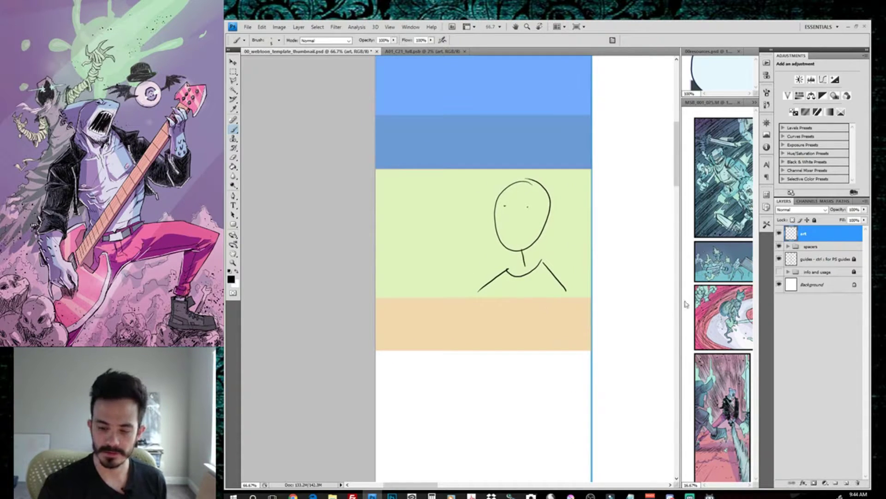
Copy the char text layer from the resources document into the template and change its text to "HELLO I'M CHARLIE!" on two lines.
left_click(725, 79)
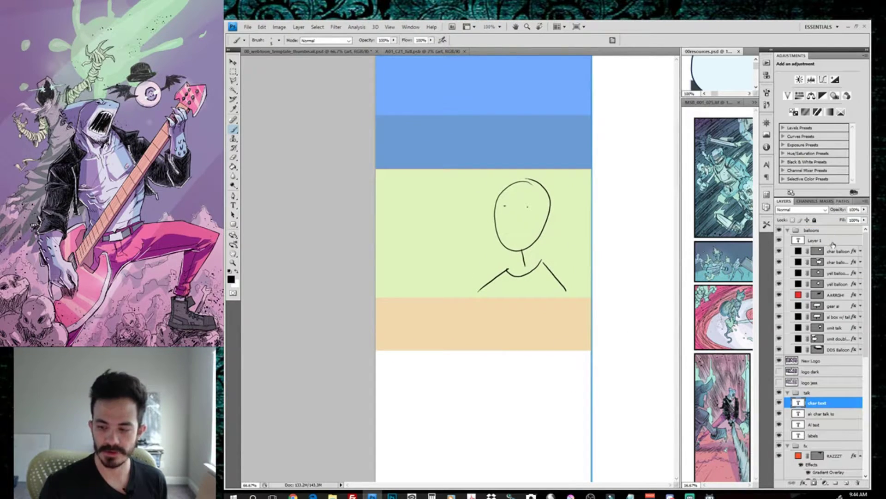
left_click_drag(828, 405, 481, 191)
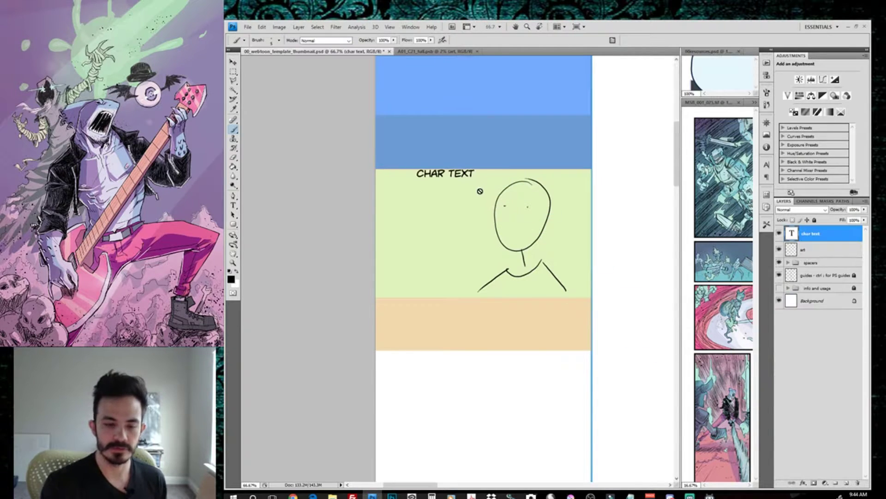
key("t")
left_click(446, 174)
key("ctrl+a")
type("HELLO ")
type("I'M CHARLIE")
type("!")
left_click(614, 40)
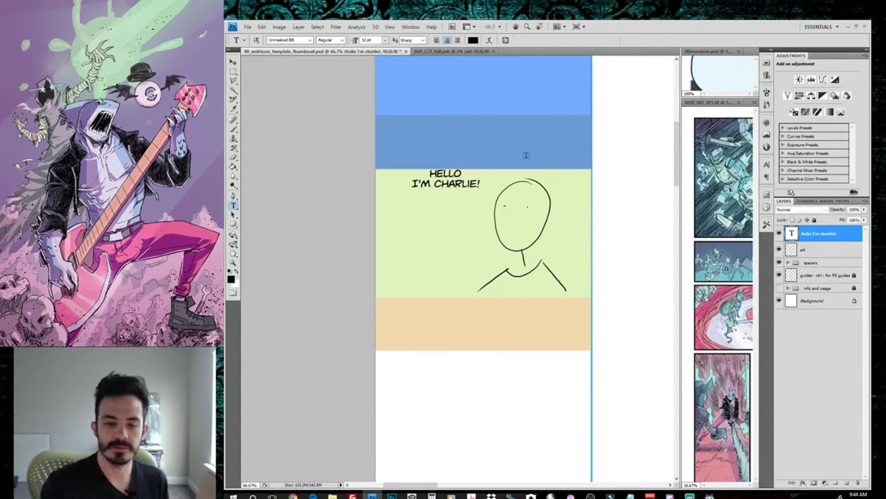
Move the "HELLO I'M CHARLIE!" text up slightly so it straddles the edge between the blue and green bands.
left_click(445, 181)
left_click_drag(516, 251, 513, 237)
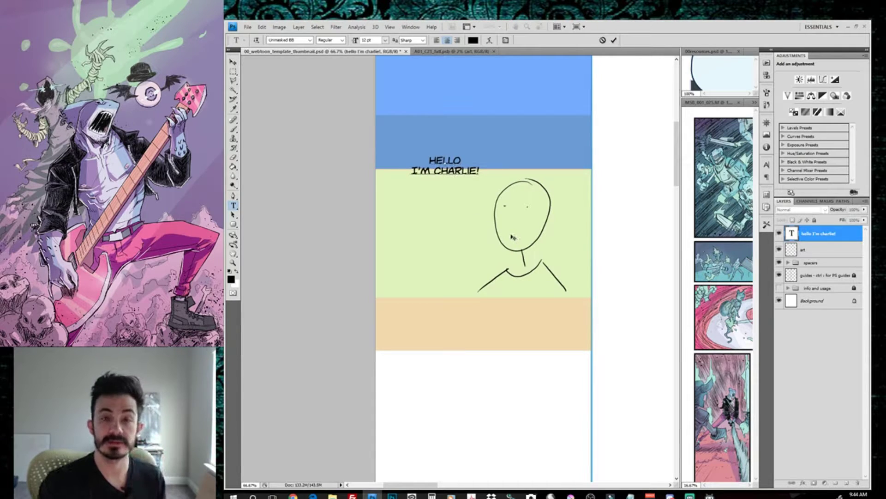
left_click(614, 40)
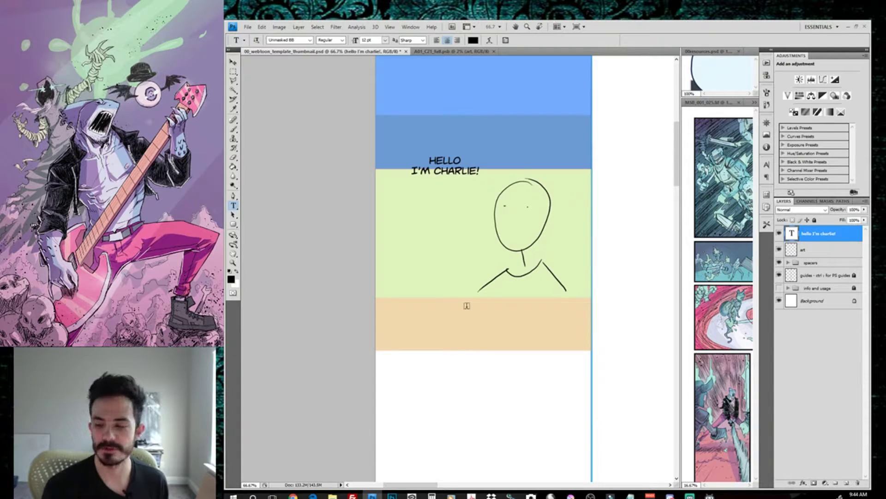
Move the spacers group down the first column so the blue band starts just below the sketched shoulders.
left_click(813, 248)
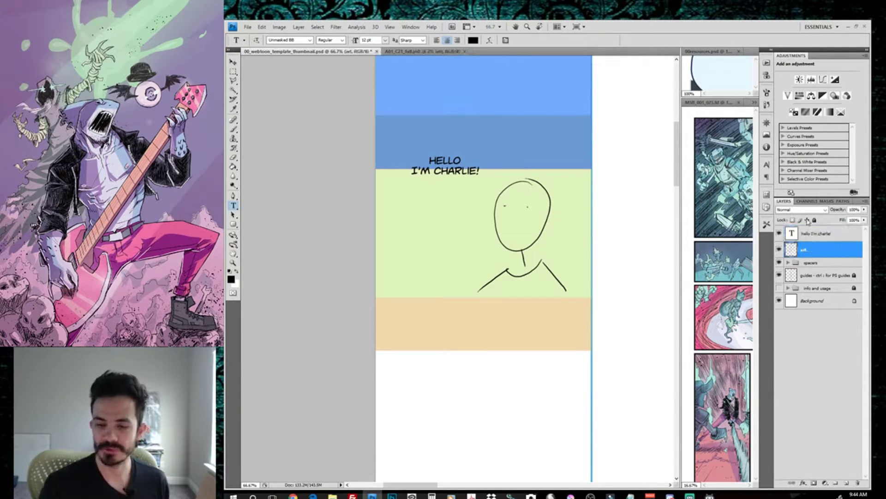
key("v")
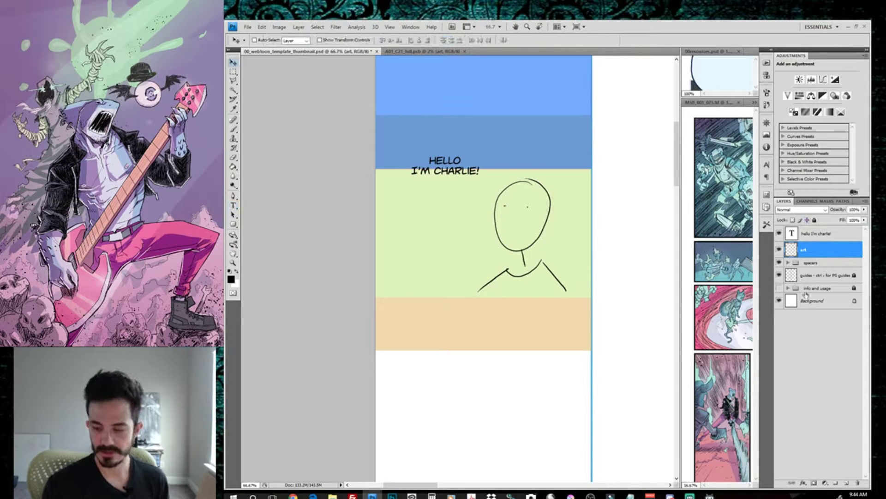
left_click(811, 263)
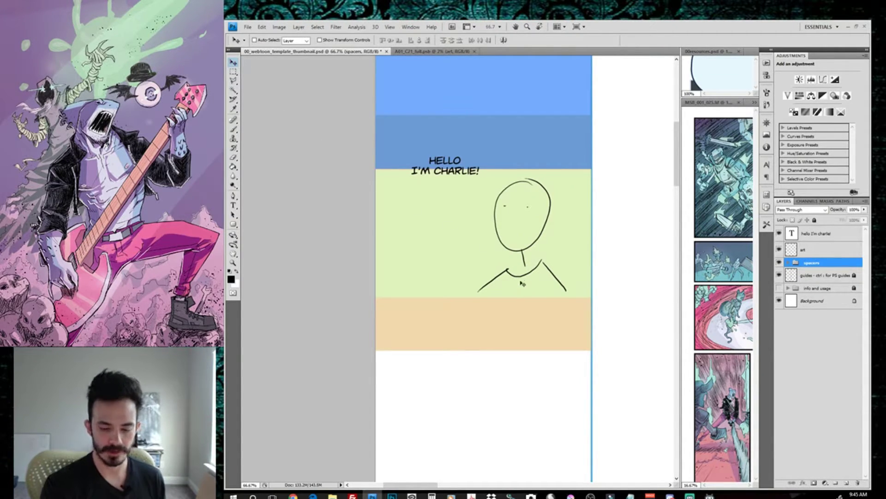
left_click_drag(531, 140, 523, 386)
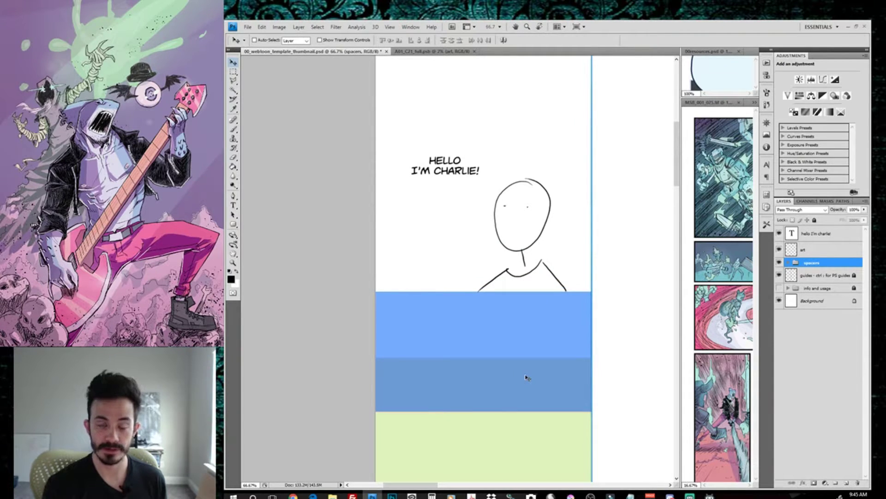
Draw horizontal panel borders on the art layer along the upper and lower edges of the green band.
scroll(676, 150, "down", 1)
scroll(677, 150, "down", 5)
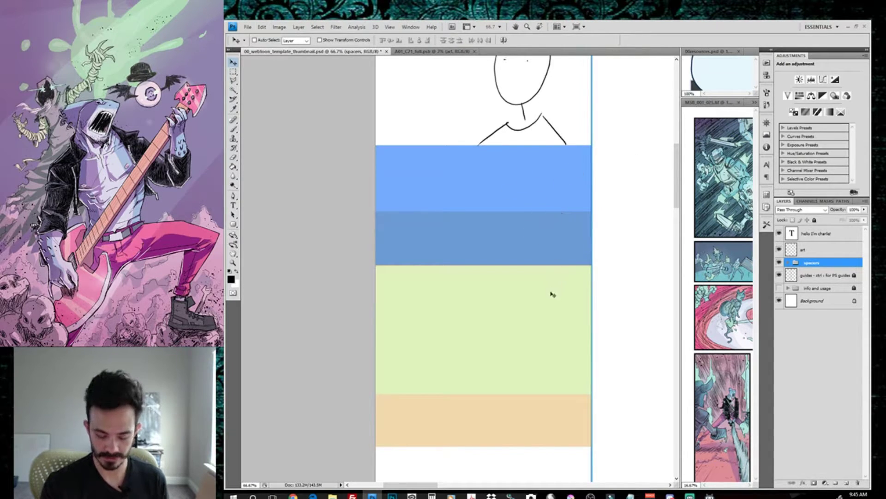
key("b")
left_click(822, 251)
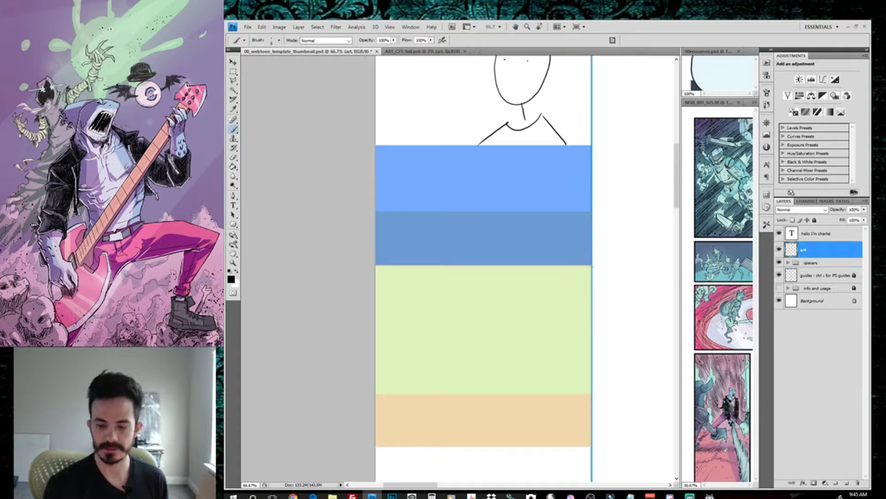
left_click_drag(589, 265, 376, 266)
left_click_drag(574, 395, 376, 393)
Sketch a long-haired figure with face, neck and shoulders in the left part of the bordered second panel.
mouse_move(438, 292)
left_mouse_down()
mouse_move(422, 355)
mouse_move(405, 377)
mouse_move(393, 328)
mouse_move(401, 378)
left_mouse_up()
mouse_move(429, 339)
left_mouse_down()
mouse_move(452, 332)
mouse_move(438, 310)
mouse_move(443, 359)
mouse_move(472, 385)
left_mouse_up()
left_click(439, 309)
left_click(446, 308)
left_click_drag(421, 362, 411, 386)
Add the two-line text "I'M SUZY" beside the long-haired figure near the second panel's upper border.
key("t")
left_click(497, 277)
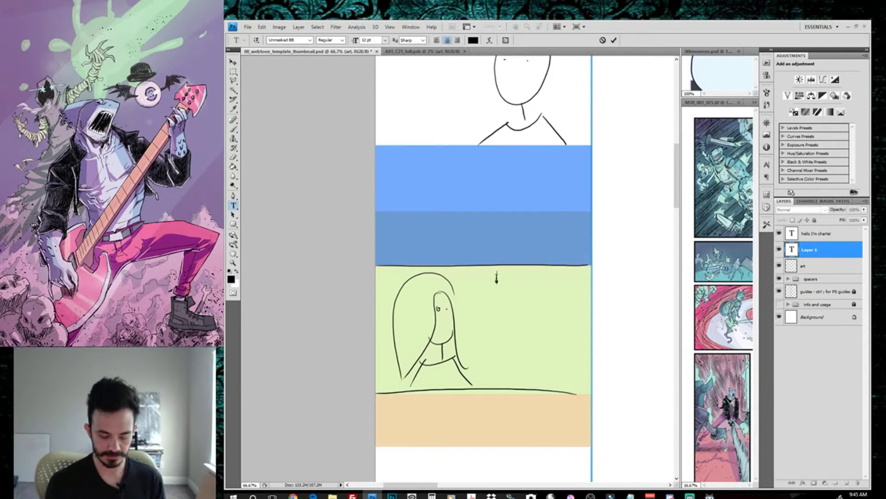
type("I'M")
key("Return")
type("SUZY")
left_click(614, 40)
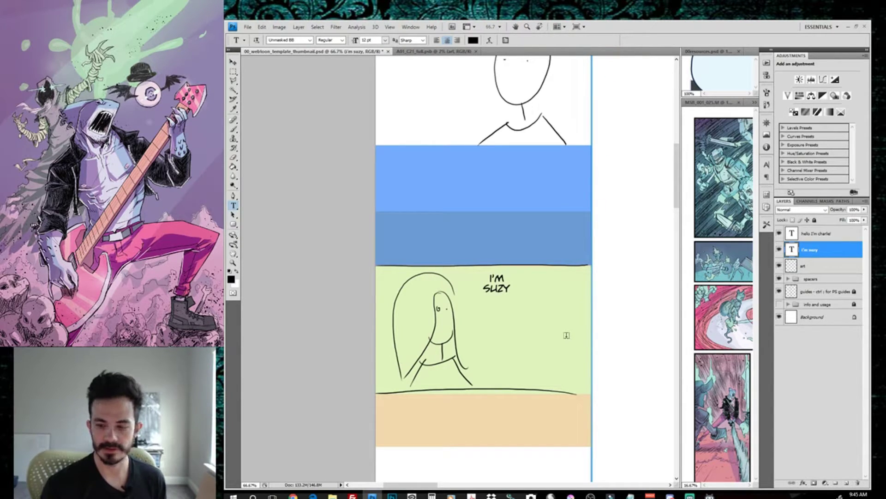
Move the spacers group down so the blue band starts at the second panel's lower border.
key("ctrl+minus")
left_click_drag(633, 157, 611, 246)
key("alt+bracketleft")
key("alt+bracketleft")
key("v")
left_click_drag(597, 160, 594, 344)
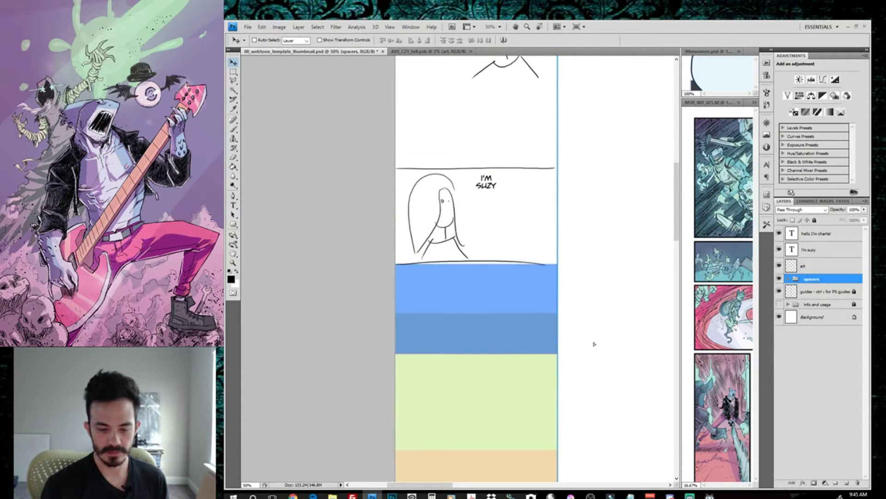
Sketch a waving figure with a round head and raised hand on the art layer, inside the green band of the third panel.
key("b")
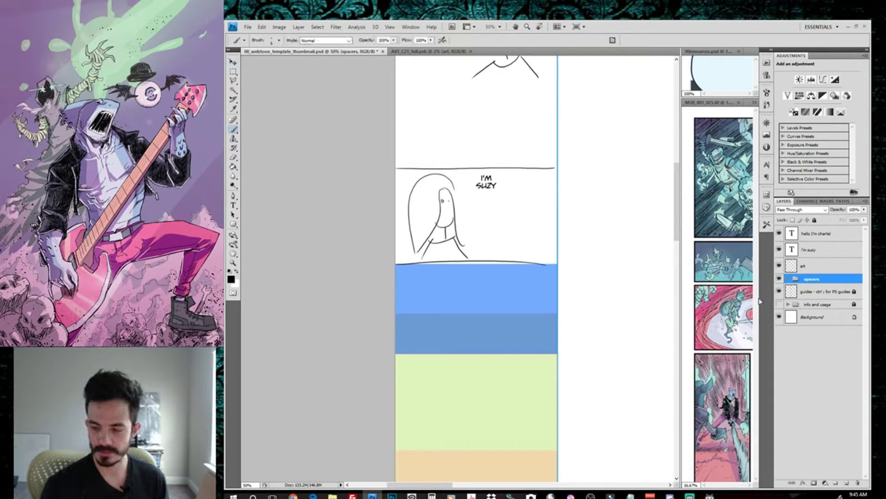
left_click(819, 265)
mouse_move(523, 366)
left_mouse_down()
mouse_move(512, 373)
mouse_move(515, 433)
mouse_move(473, 444)
left_mouse_up()
left_click_drag(517, 422, 541, 446)
mouse_move(479, 442)
left_mouse_down()
mouse_move(458, 392)
mouse_move(477, 387)
mouse_move(458, 393)
left_mouse_up()
left_click_drag(445, 381, 454, 396)
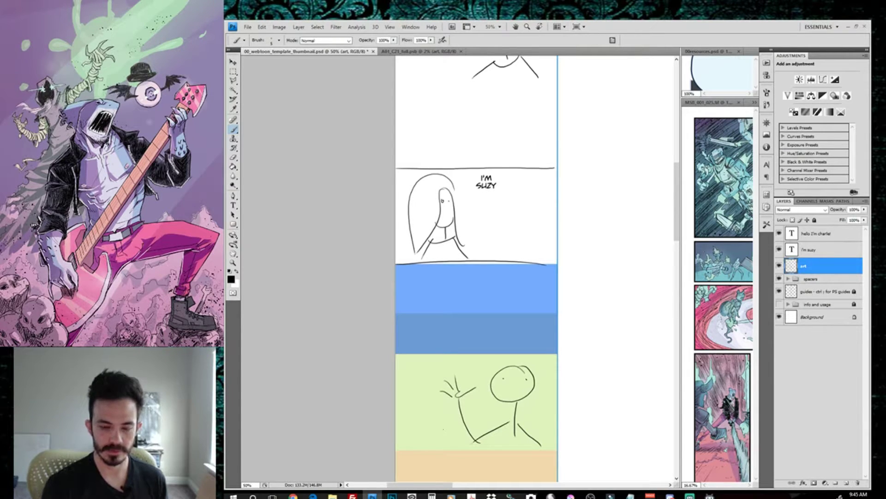
key("ctrl+minus")
key("ctrl+minus")
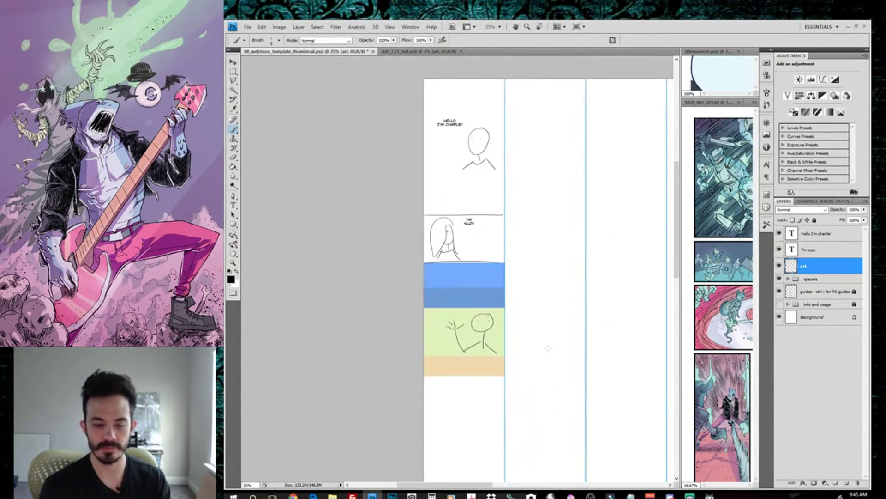
scroll(564, 243, "down", 3)
key("ctrl+minus")
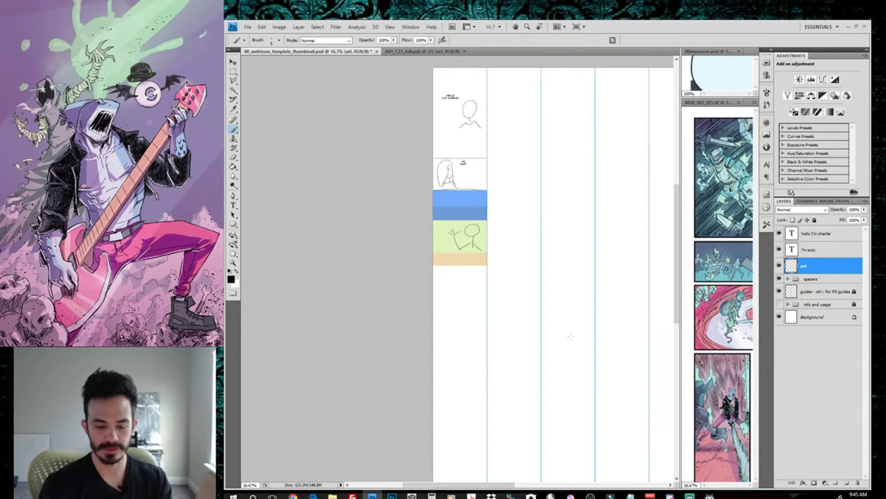
Move the spacers group out of the first column to the top of the second column.
key("ctrl+minus")
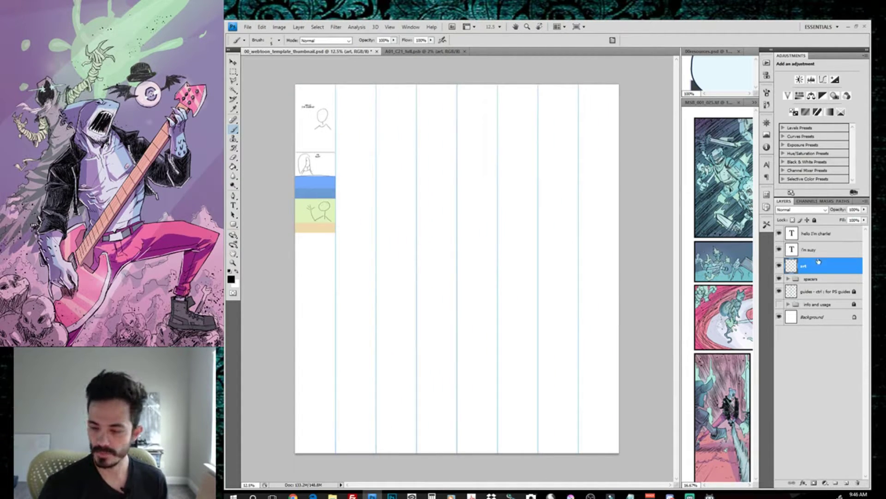
left_click(815, 279)
key("v")
left_click_drag(465, 224, 451, 417)
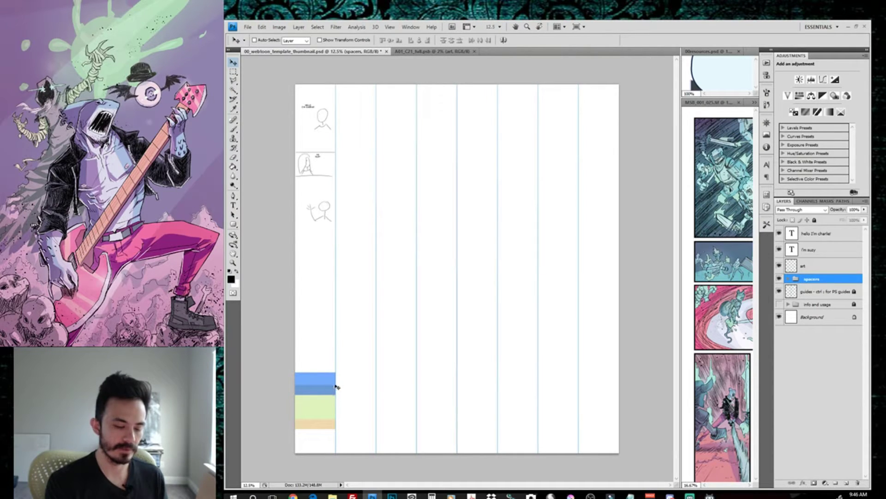
left_click_drag(330, 397, 361, 113)
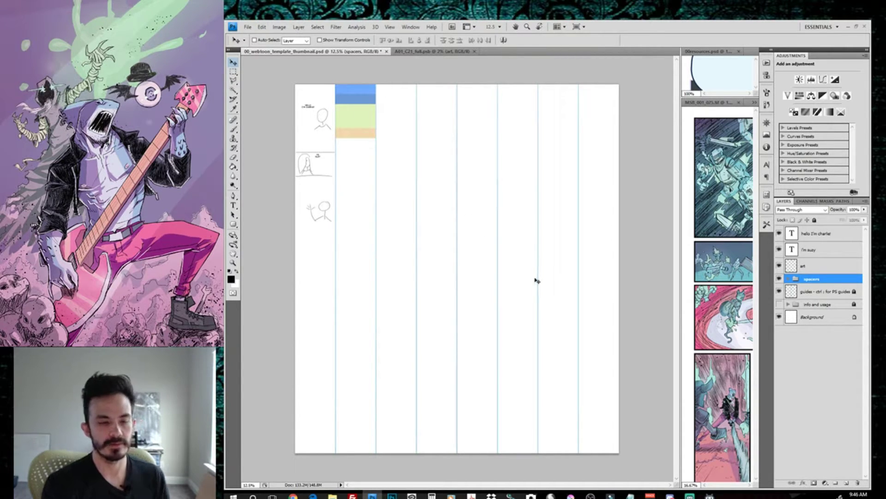
Sketch a figure with a round head, neck and shoulder line on the art layer, inside the second column's green band.
key("ctrl+plus")
key("ctrl+plus")
key("ctrl+plus")
mouse_move(400, 97)
left_mouse_down()
mouse_move(552, 287)
mouse_move(588, 366)
left_mouse_up()
key("p")
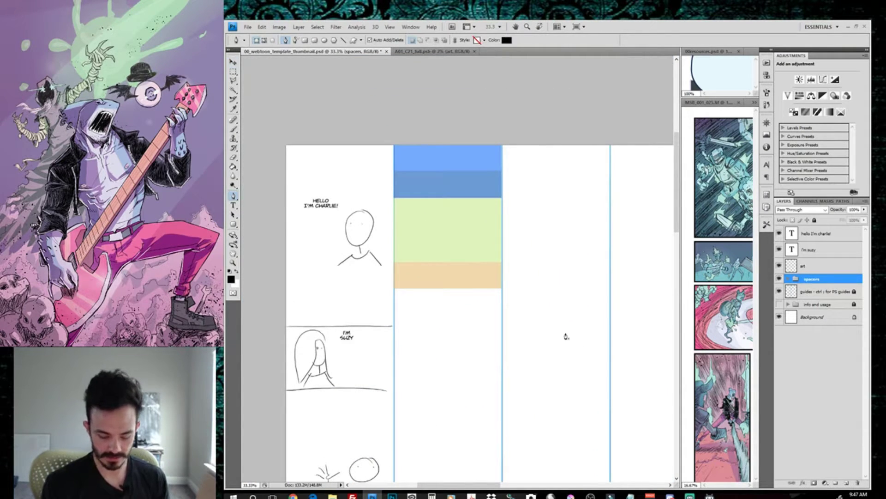
key("b")
left_click(443, 220)
left_click(552, 200)
left_click(822, 266)
mouse_move(461, 207)
left_mouse_down()
mouse_move(476, 236)
mouse_move(462, 206)
left_mouse_up()
left_click_drag(466, 238, 463, 265)
left_click_drag(445, 254, 503, 246)
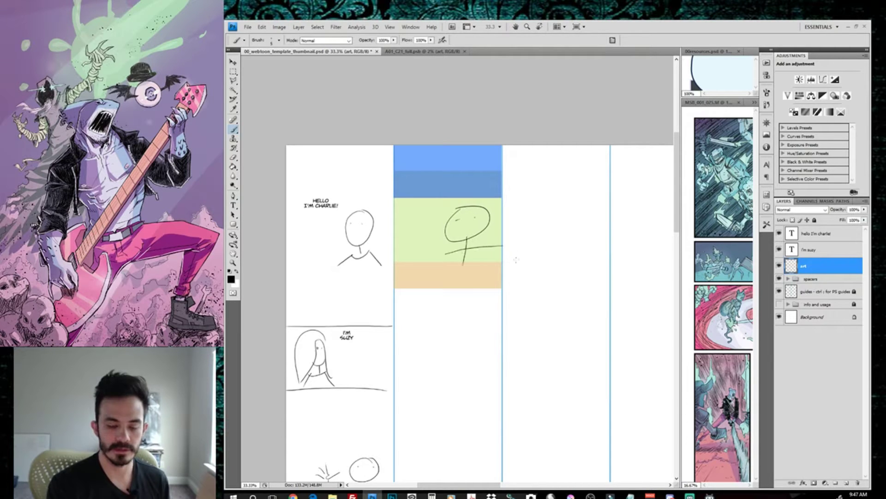
Combine the two dialogue text layers, "hello i'm charlie" and "i'm suzy", into one layer group.
key("ctrl+minus")
key("ctrl+minus")
key("ctrl+minus")
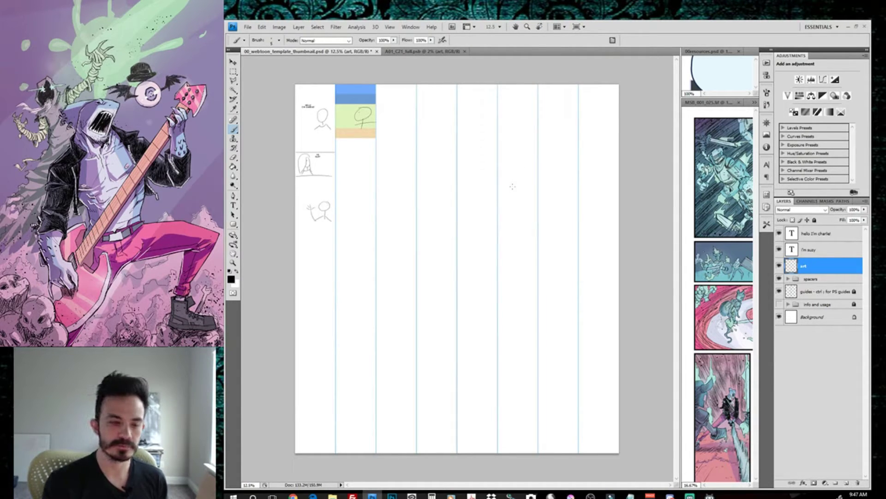
left_click(816, 279)
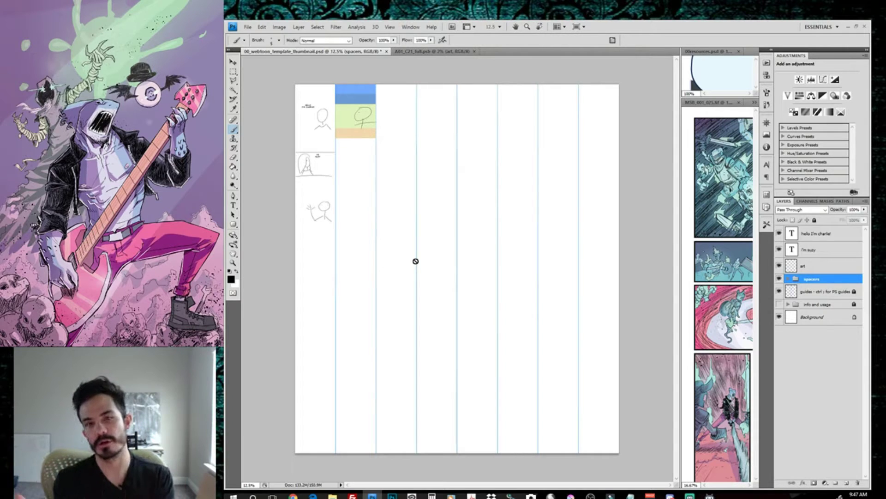
left_click(820, 250)
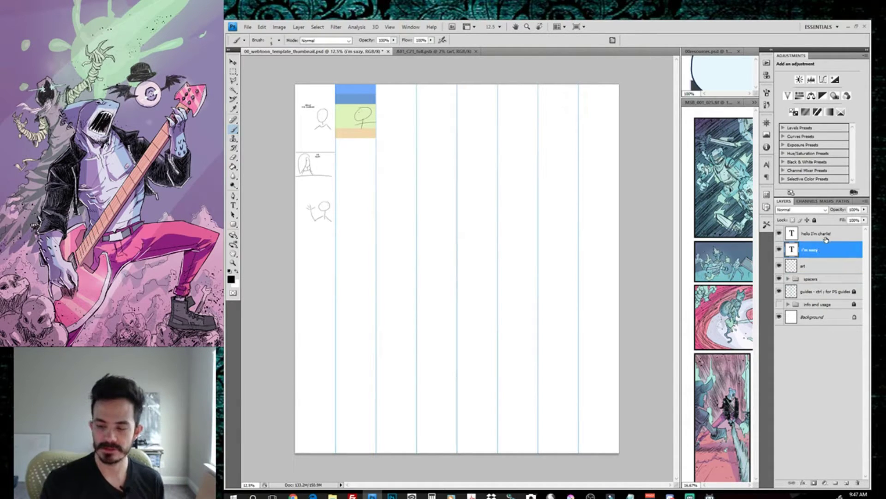
left_click(820, 234, "shift")
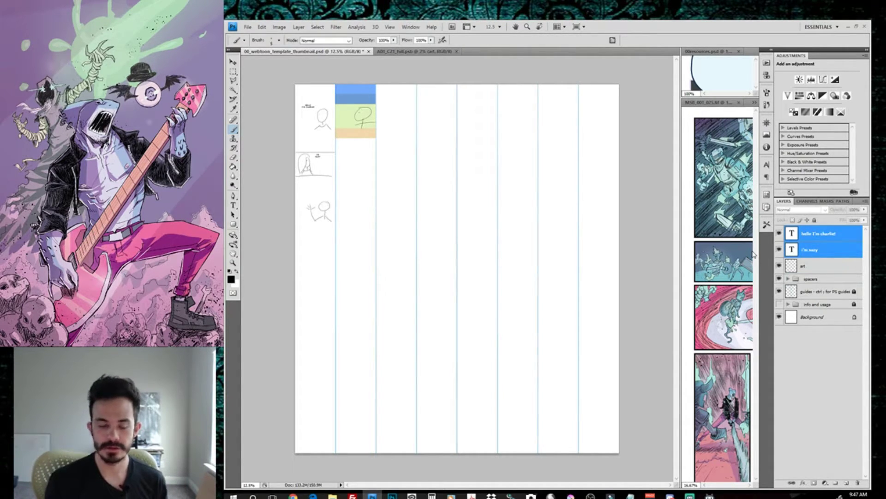
key("ctrl+g")
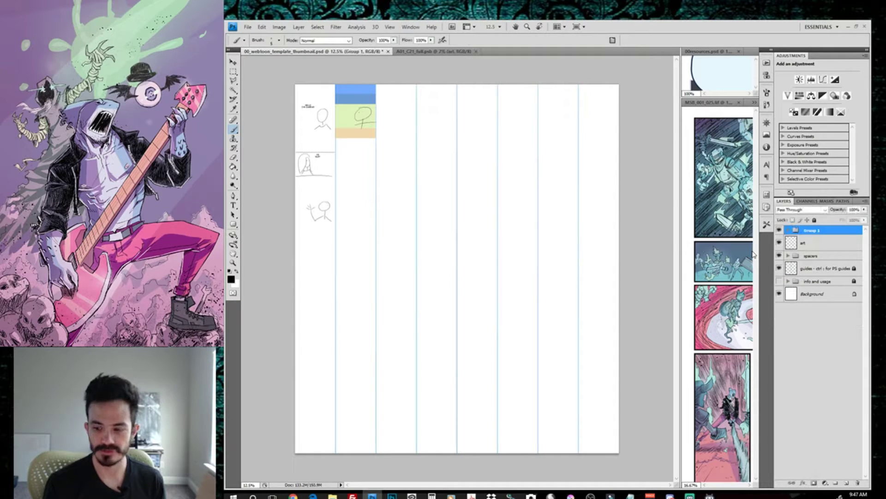
left_click(299, 27)
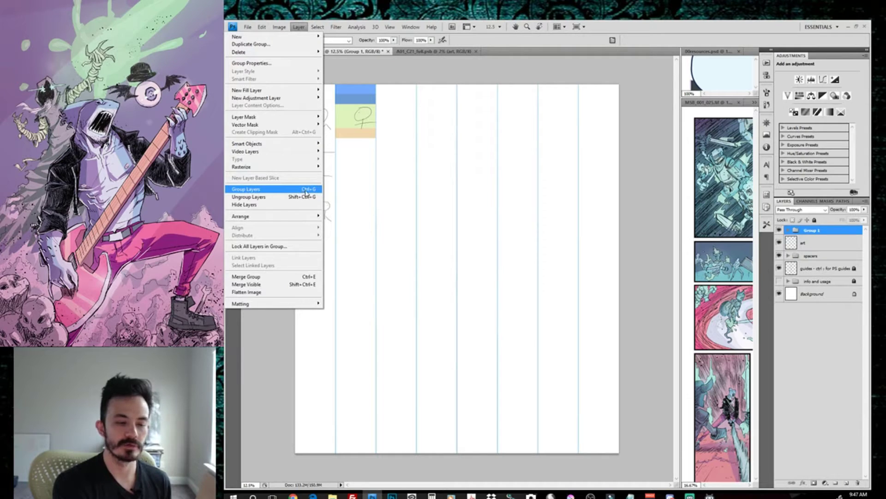
key("Escape")
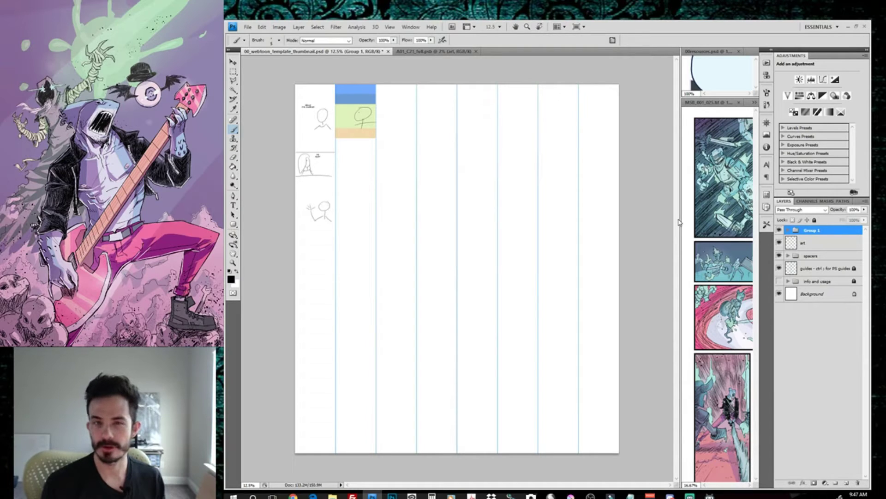
right_click(826, 231)
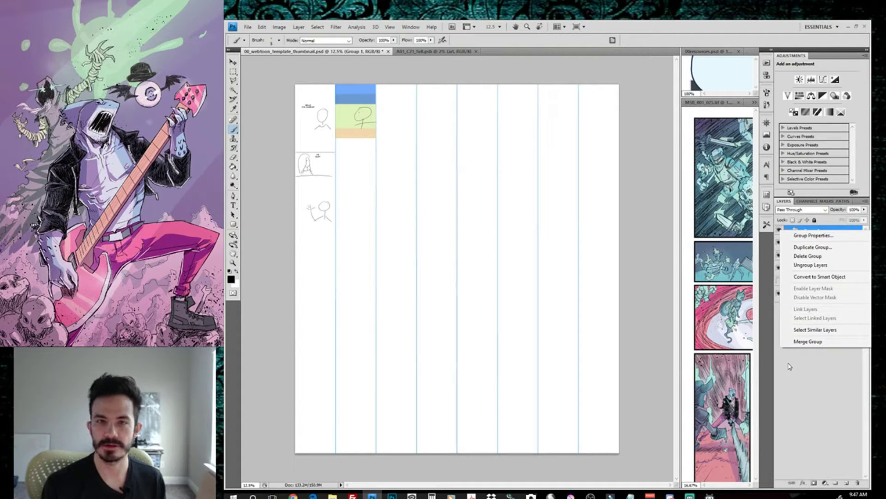
left_click(831, 227)
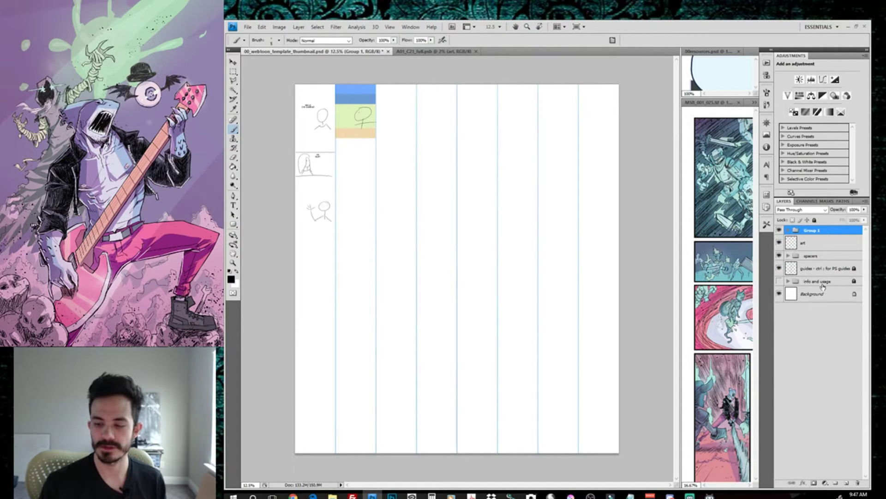
left_click(813, 294, "shift")
right_click(822, 242)
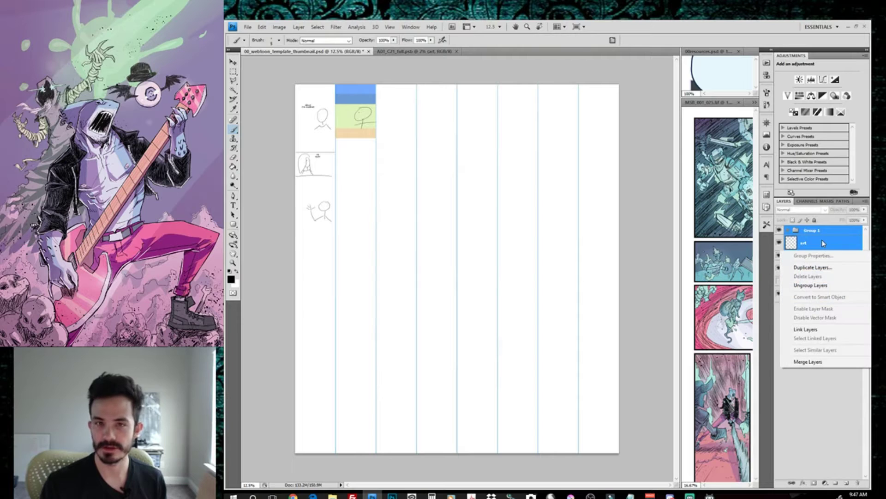
left_click(826, 411)
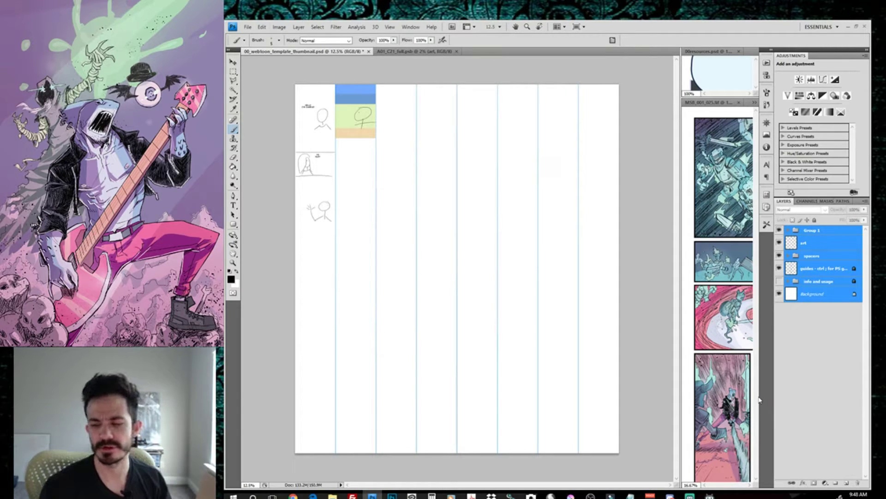
left_click(815, 230)
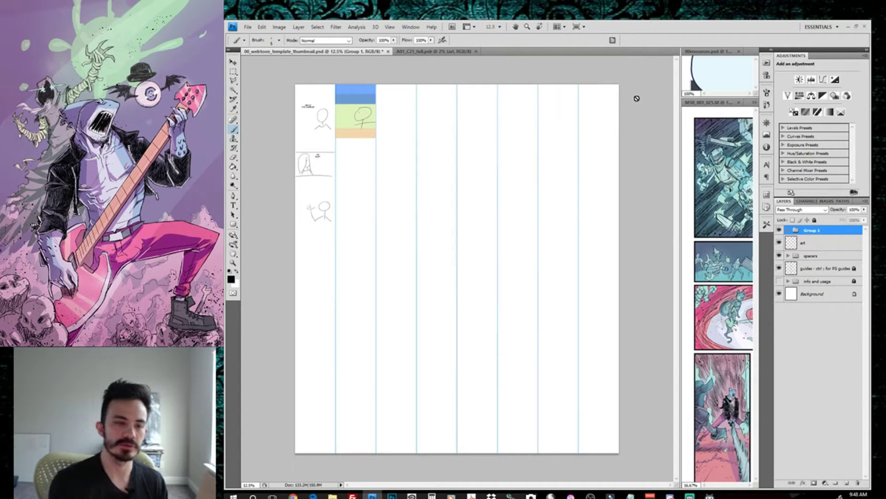
Check the thumbnail template's pixel dimensions and resolution without changing them.
left_click(279, 27)
left_click(291, 89)
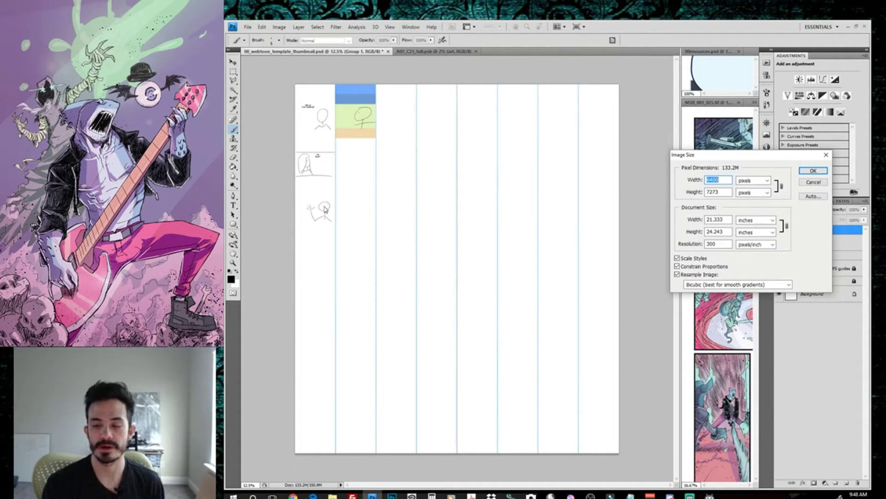
key("Escape")
Select the full first column with the Rectangular Marquee and make a merged copy of its contents.
key("m")
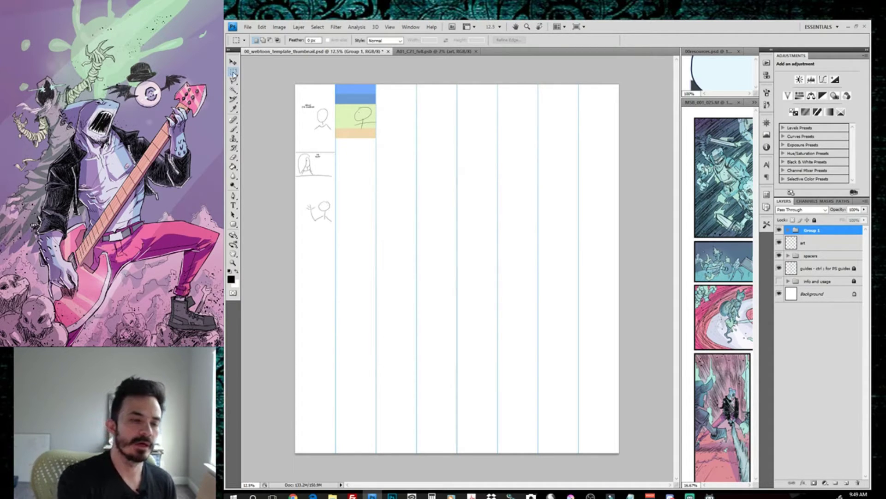
left_click_drag(284, 88, 336, 458)
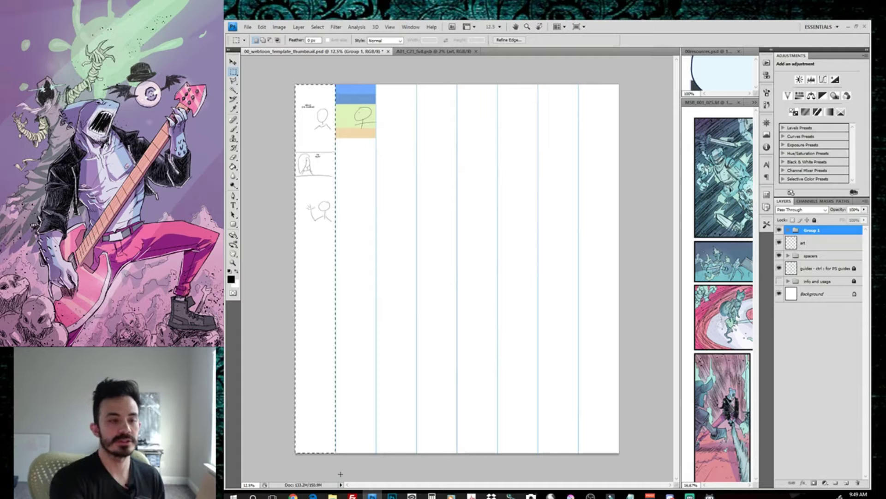
left_click(262, 27)
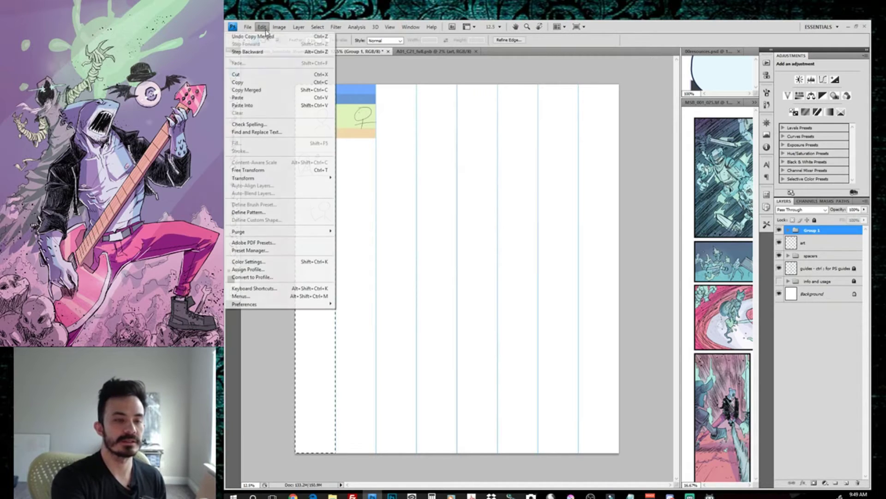
left_click(303, 92)
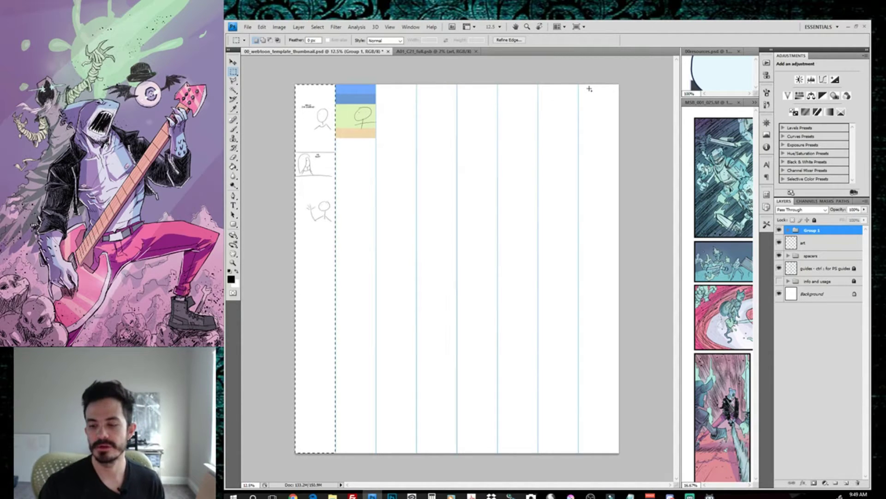
left_click(825, 281, "shift")
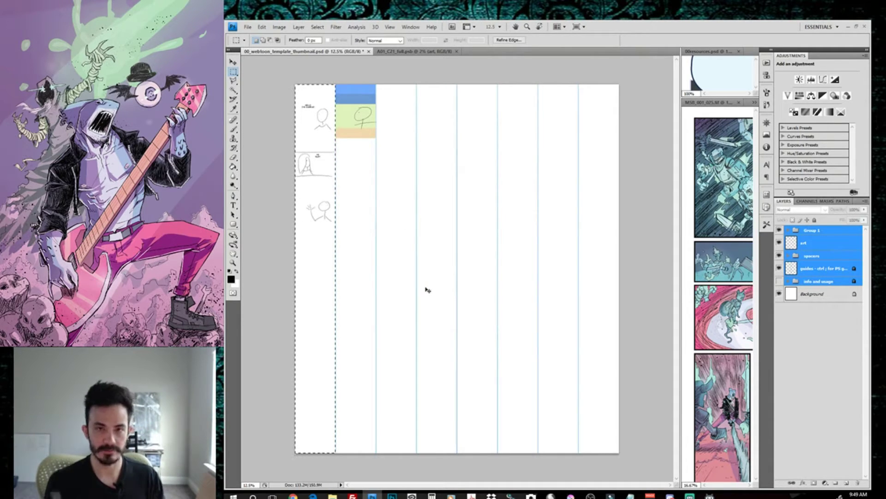
Create a white 800 × 7273 pixel RGB document at 300 pixels/inch and paste the copied column into it.
key("ctrl+n")
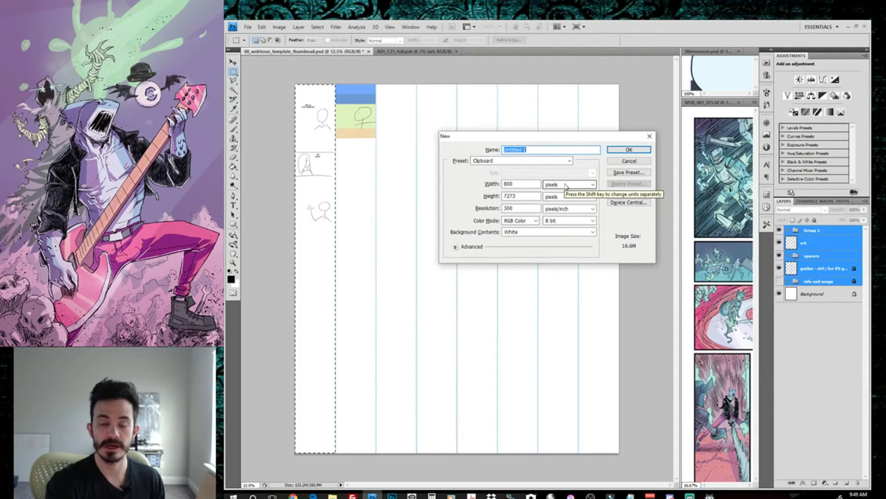
left_click(632, 151)
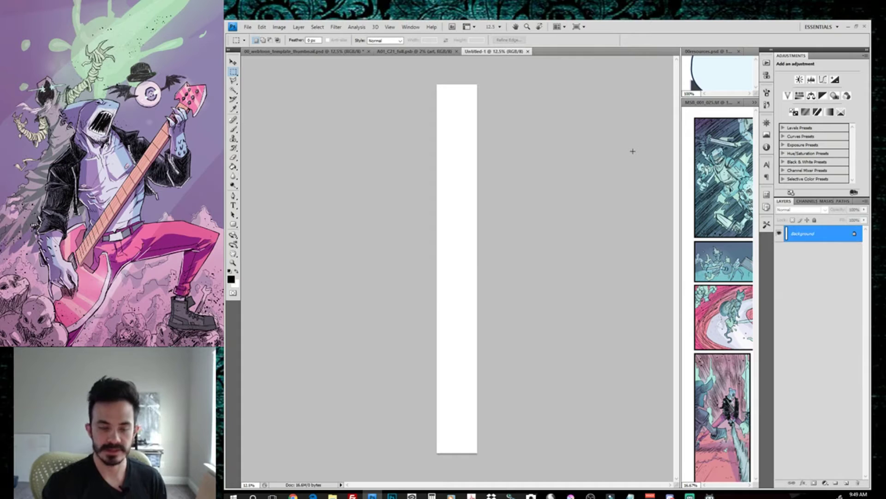
key("ctrl+v")
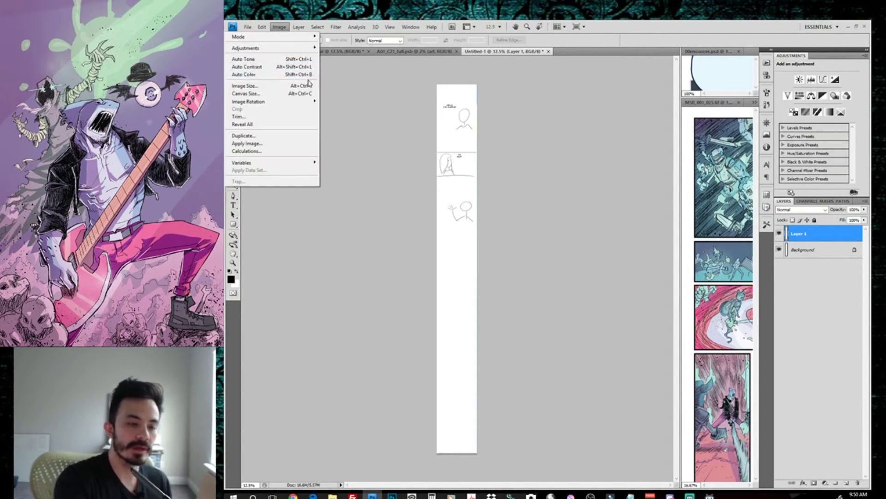
Resize the new document's image to 3300 pixels wide with proportions constrained, accepting the large-document size.
left_click(306, 86)
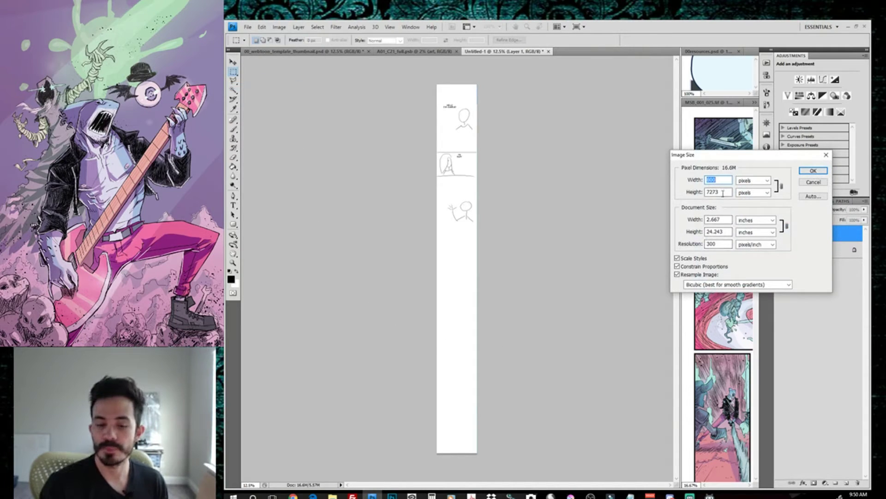
type("3300")
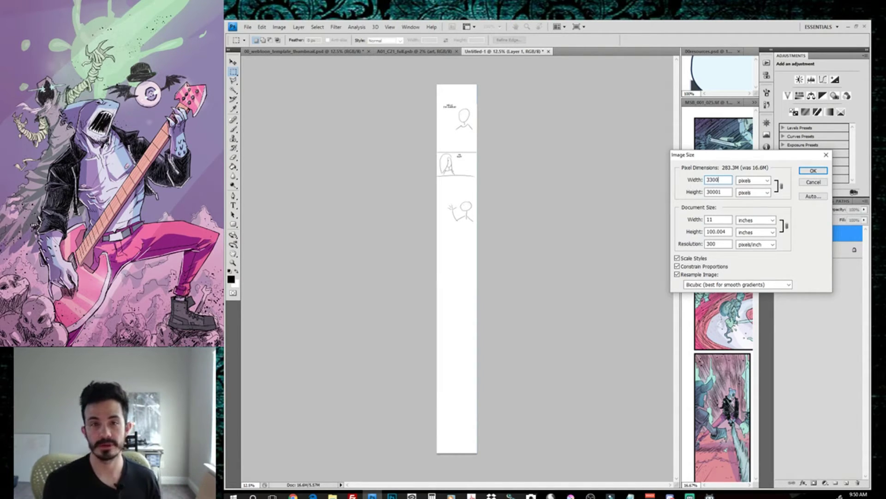
left_click(808, 169)
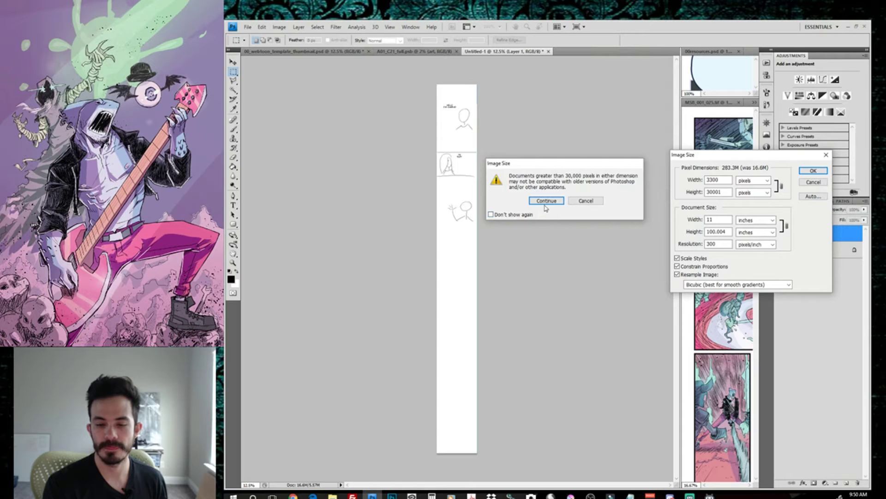
left_click(546, 201)
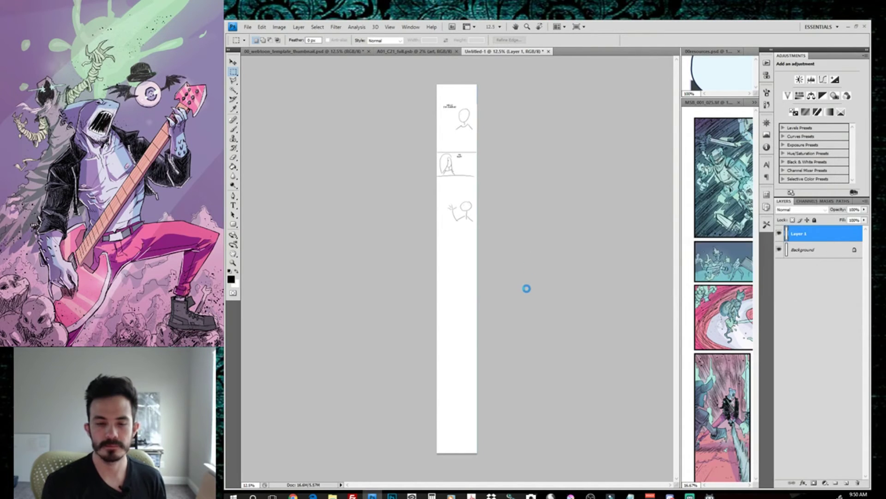
Lower the pasted thumbnail layer's opacity to 43% and add a new empty layer above it.
key("ctrl+minus")
key("ctrl+minus")
key("ctrl+minus")
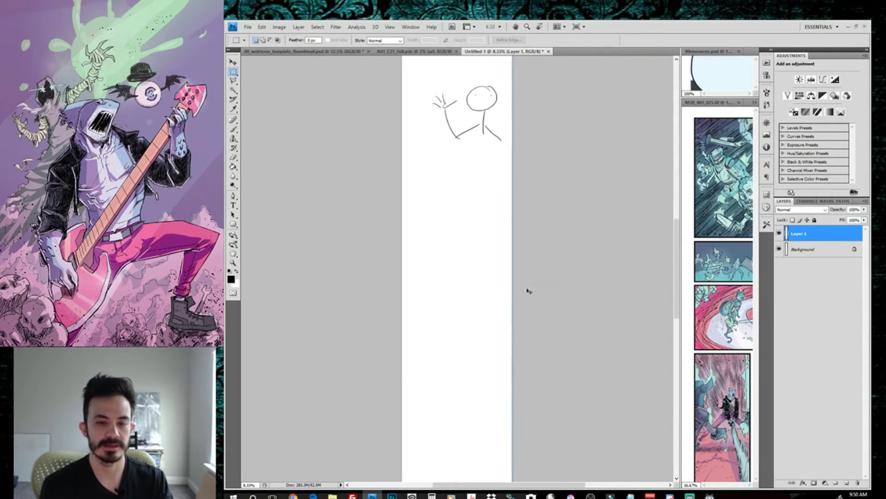
key("ctrl+minus")
scroll(671, 195, "up", 2)
key("ctrl+minus")
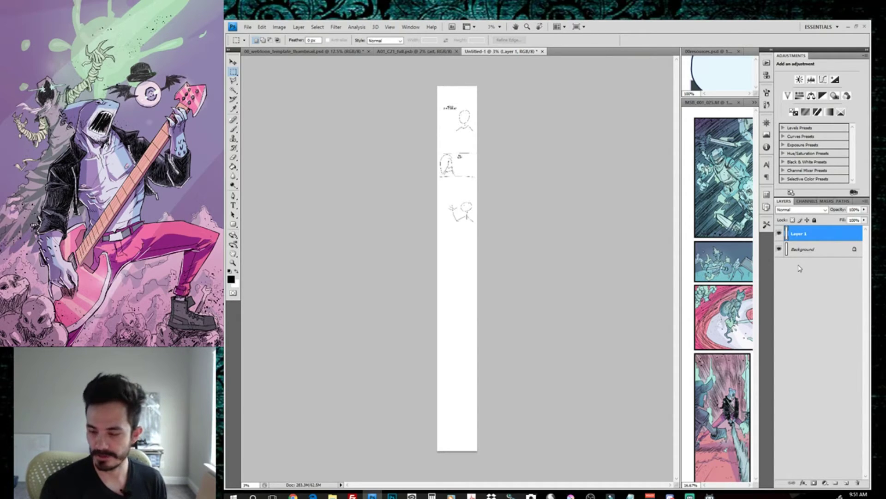
left_click_drag(864, 209, 840, 221)
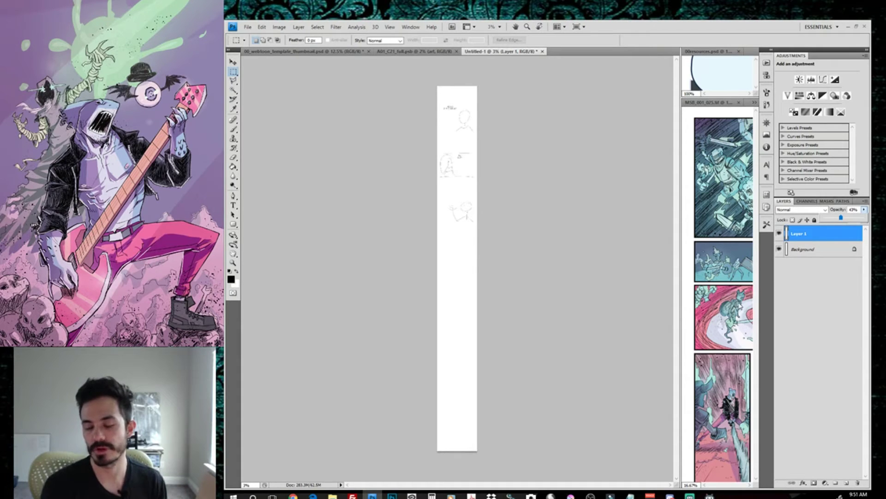
left_click(816, 229)
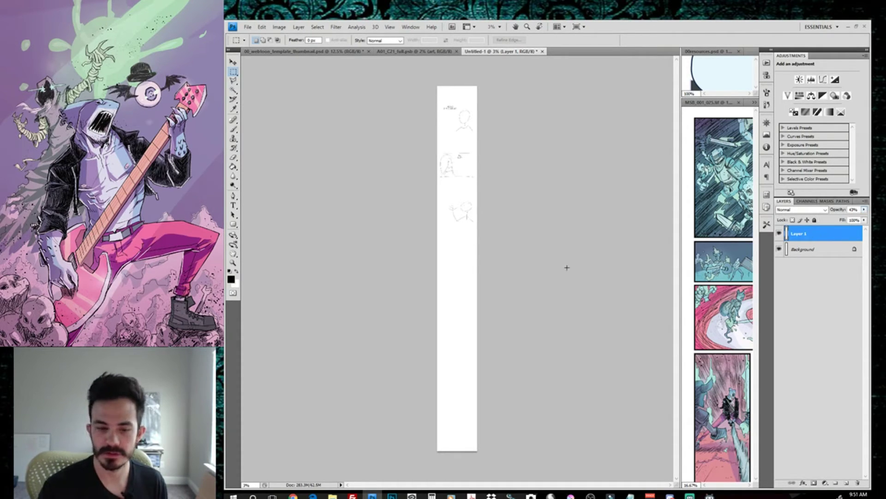
left_click(846, 482)
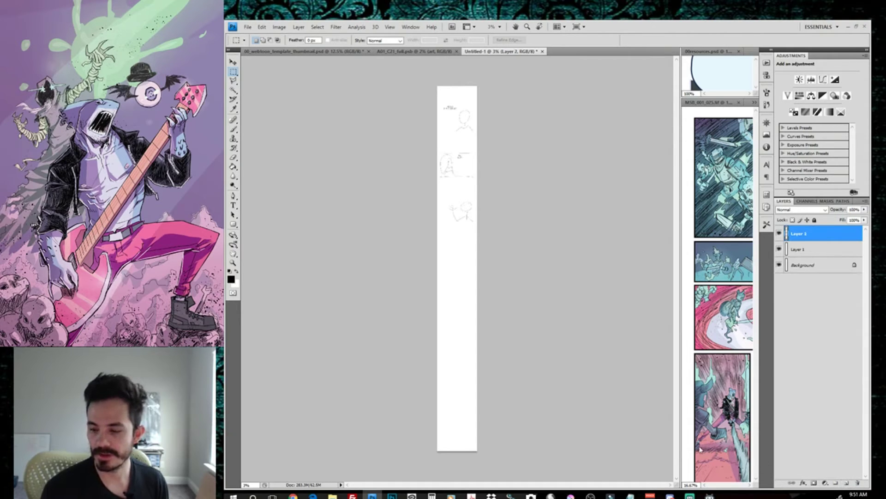
Draw the first panel's character over the faded thumbnail with a larger brush, adding spiky hair, a smiling face, neck and shoulders.
key("ctrl+plus")
key("ctrl+plus")
left_click_drag(527, 106, 564, 330)
key("b")
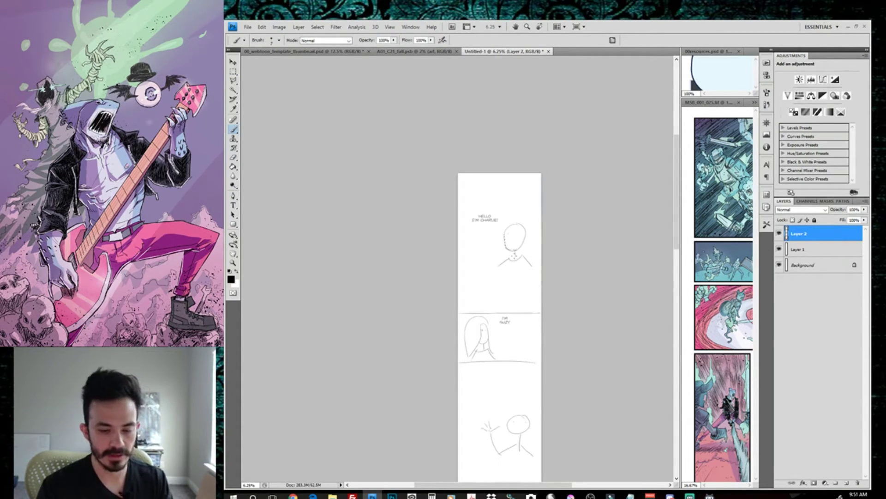
key("bracketright")
mouse_move(503, 233)
left_mouse_down()
mouse_move(504, 248)
mouse_move(519, 252)
mouse_move(523, 243)
mouse_move(498, 233)
mouse_move(518, 241)
mouse_move(524, 218)
mouse_move(531, 233)
mouse_move(518, 256)
left_mouse_up()
mouse_move(508, 246)
left_mouse_down()
mouse_move(512, 261)
mouse_move(490, 269)
mouse_move(538, 270)
left_mouse_up()
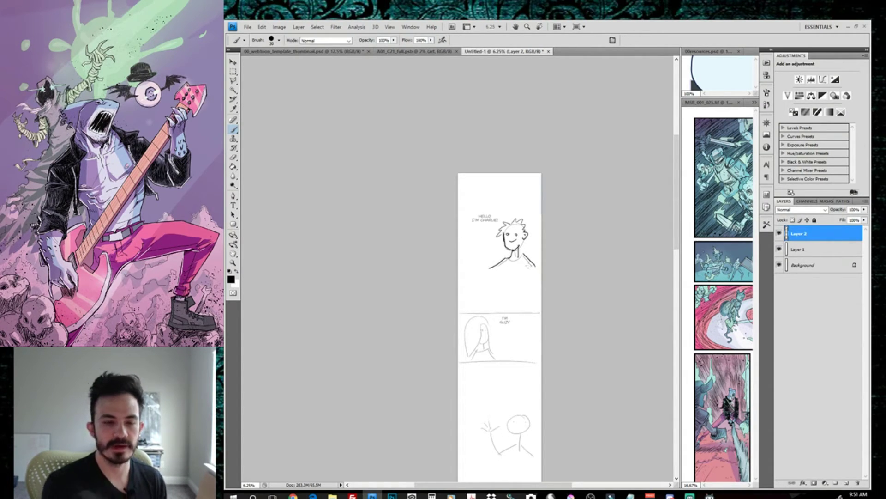
Compare the thumbnail template, the enlarged drawing document and the finished A01_C21_full.psb strip.
left_click(320, 54)
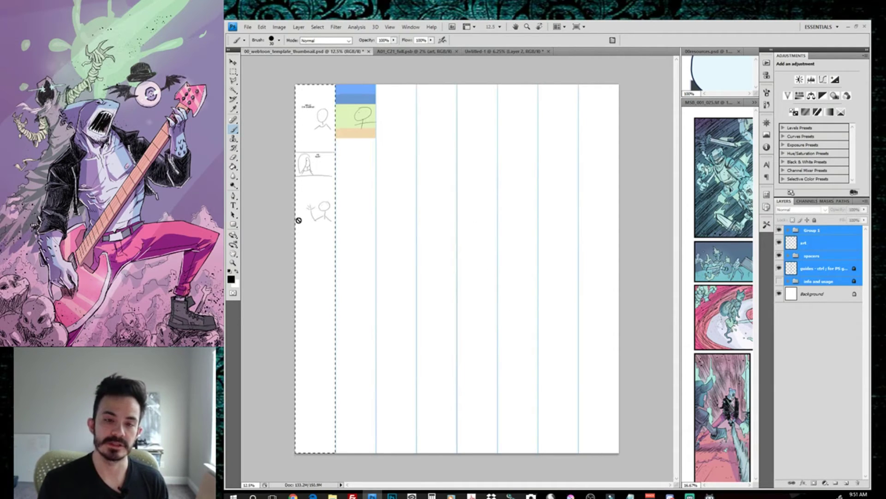
left_click(503, 51)
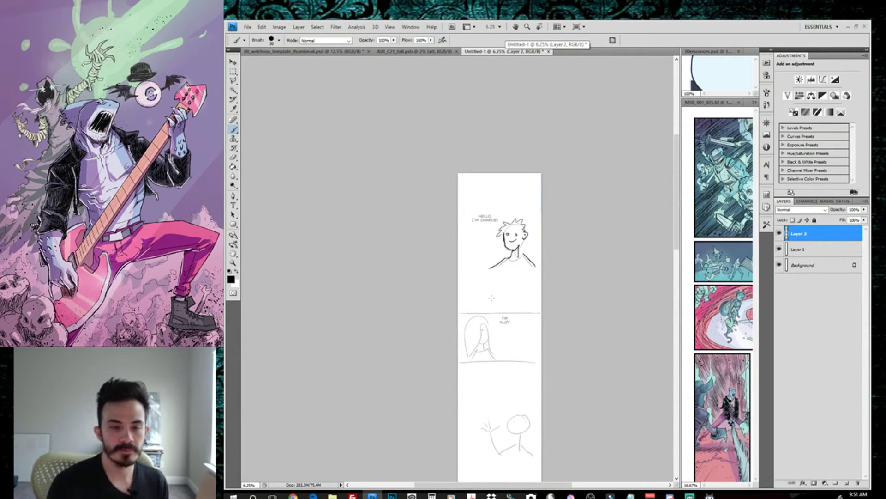
left_click(317, 54)
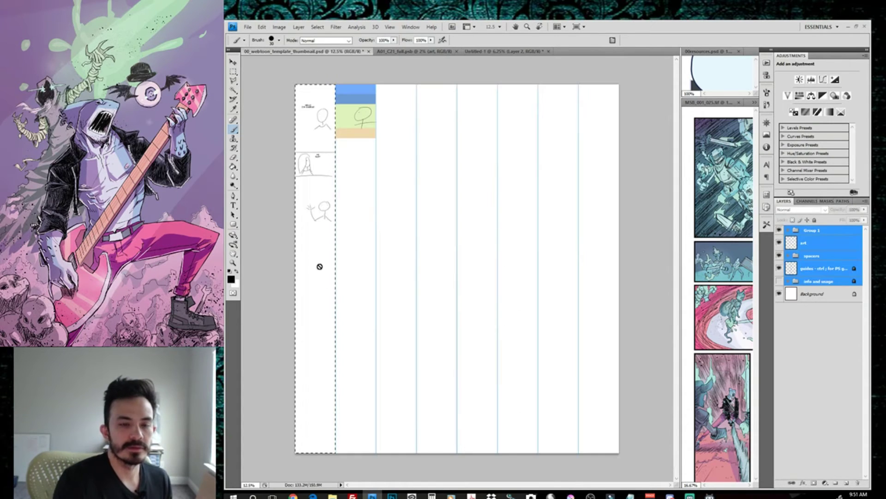
left_click(496, 52)
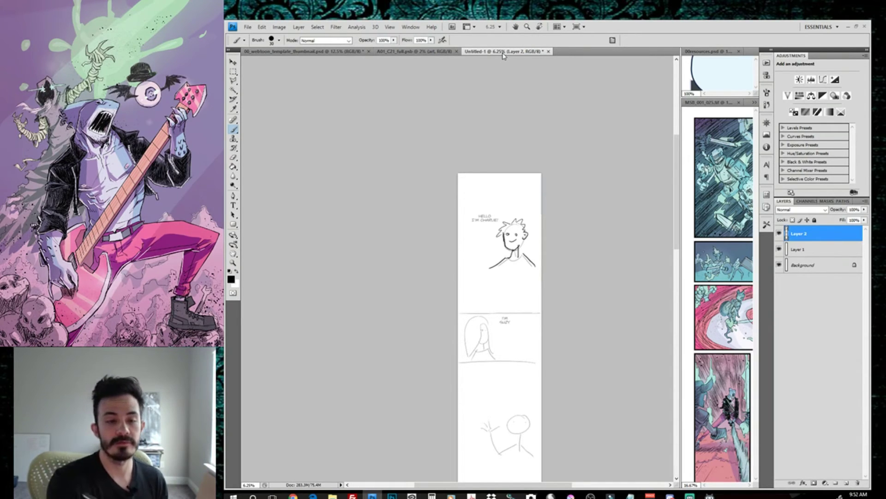
left_click(414, 54)
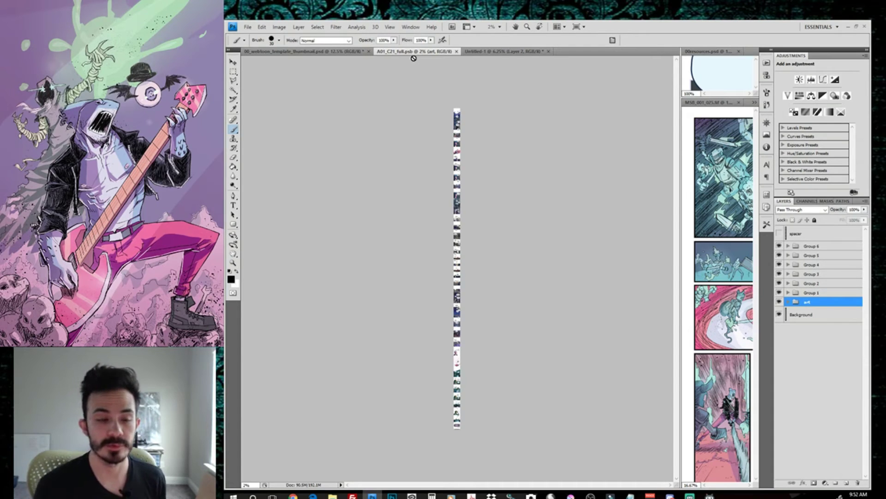
left_click(328, 51)
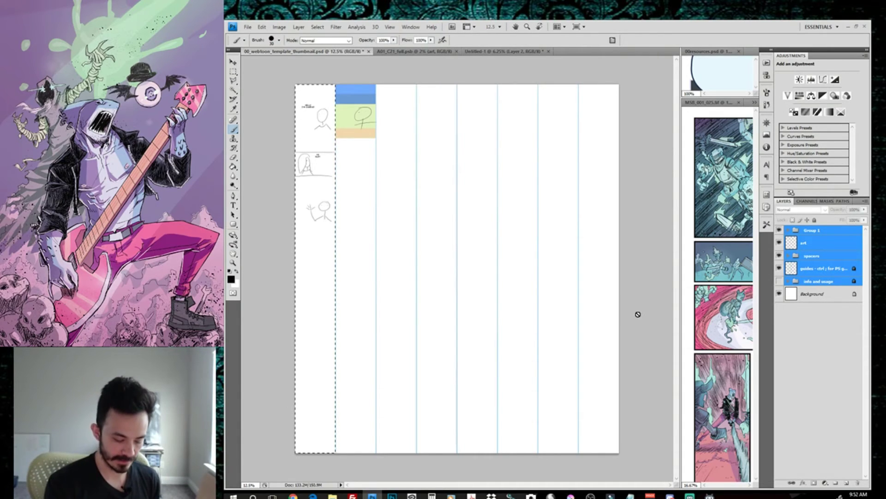
key("ctrl+Tab")
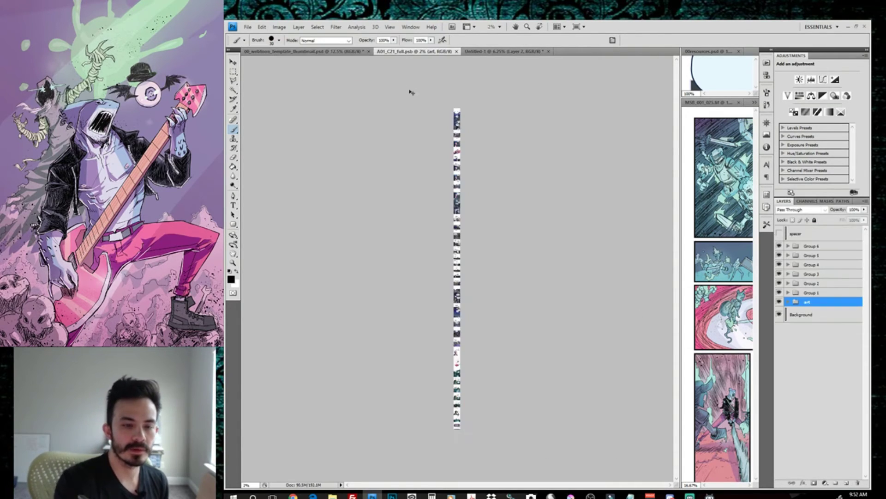
left_click(326, 52)
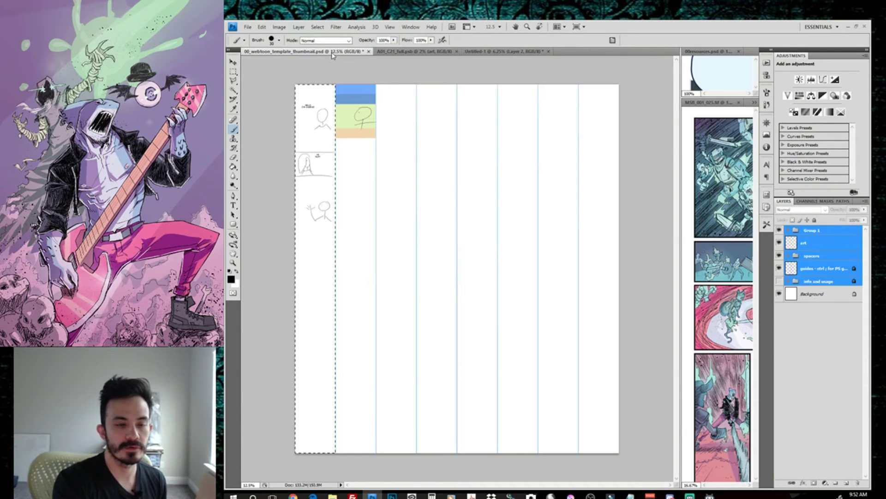
left_click(414, 52)
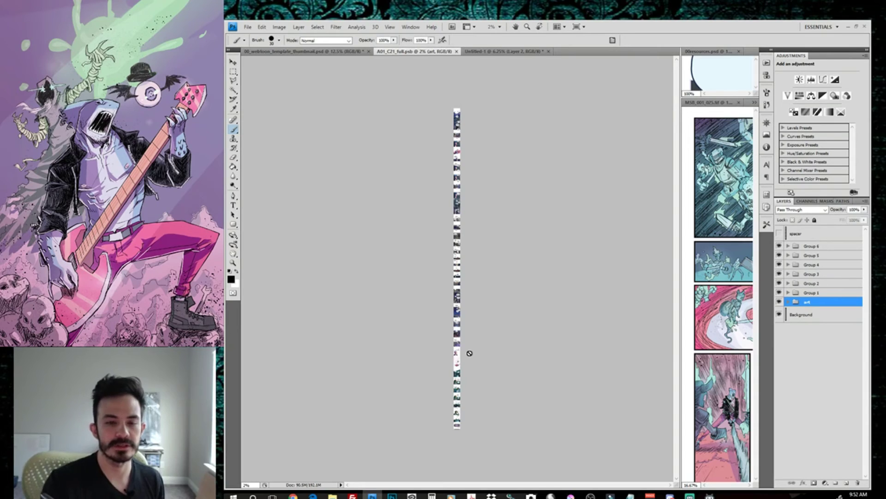
left_click(490, 52)
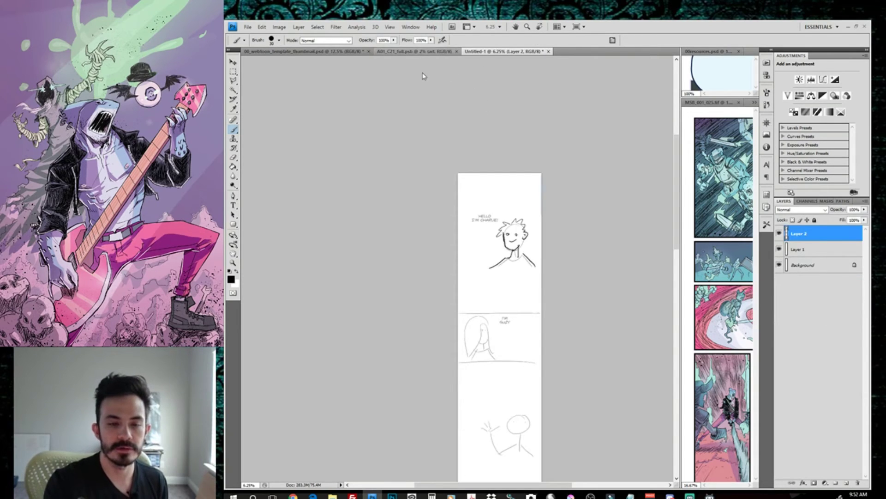
Show the spacer layer in A01_C21_full.psb and examine the pink spacer between the comic panels.
left_click(418, 51)
left_click(779, 234)
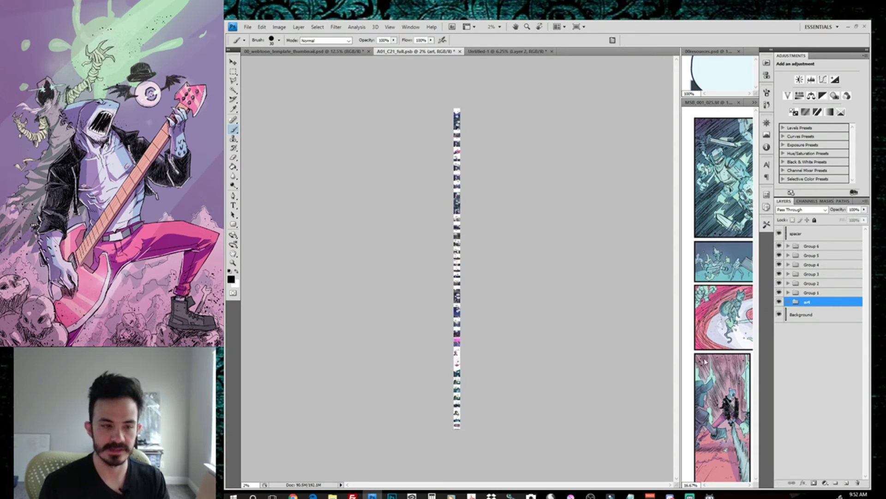
key("ctrl+plus")
key("ctrl+plus")
left_click_drag(556, 336, 561, 248)
key("ctrl+plus")
key("ctrl+plus")
key("ctrl+plus")
key("ctrl+plus")
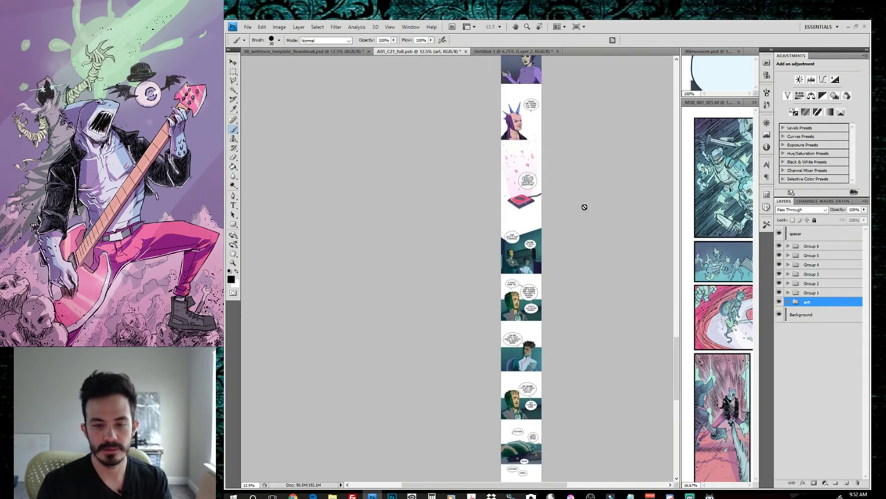
left_click_drag(588, 109, 546, 290)
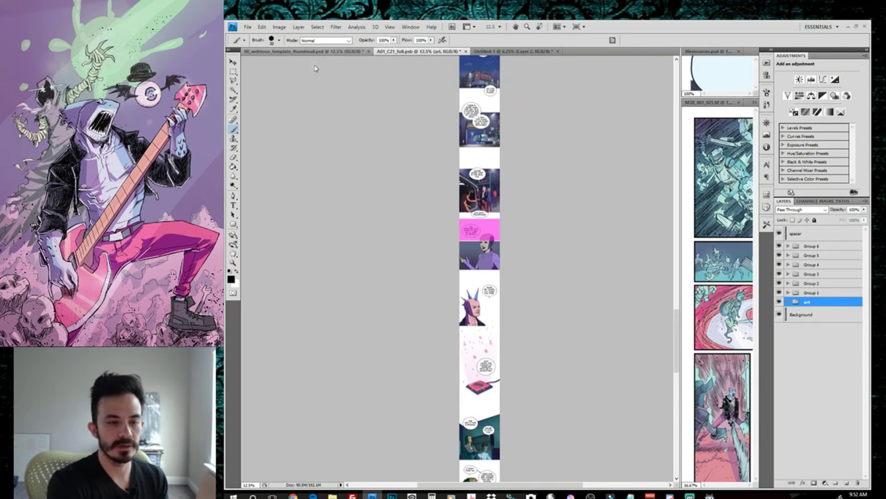
Move the pink spacer in A01_C21_full.psb to the gap directly below the purple-suited character's panel, and return to the thumbnail template.
left_click(318, 51)
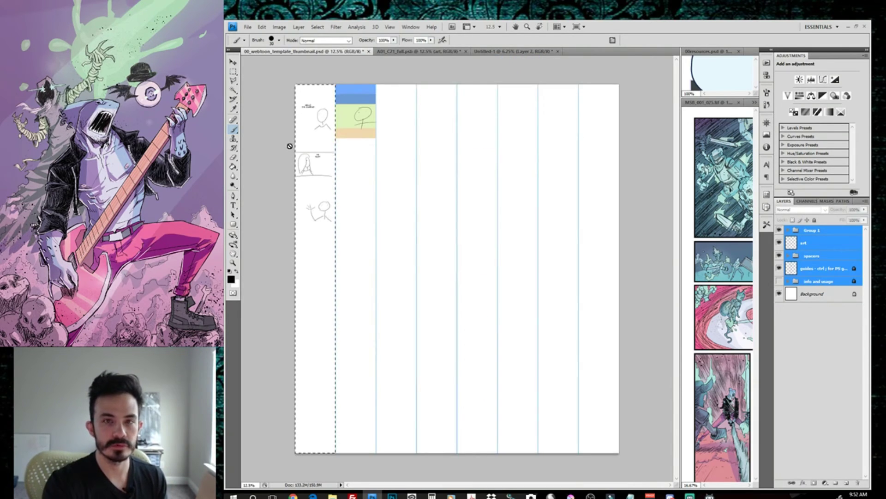
left_click(413, 51)
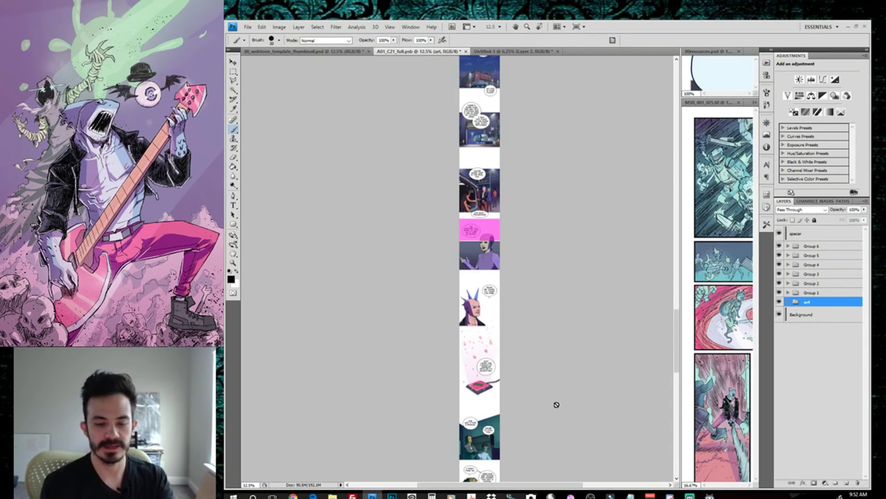
key("ctrl+plus")
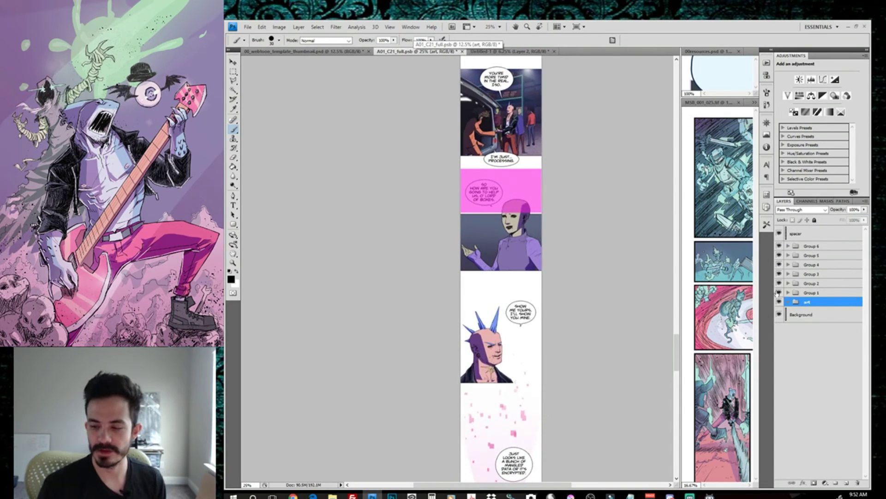
key("alt+period")
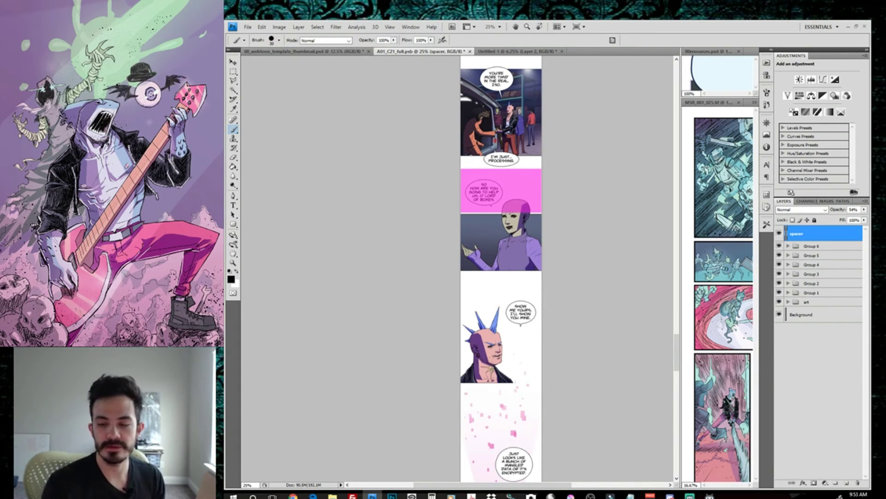
key("v")
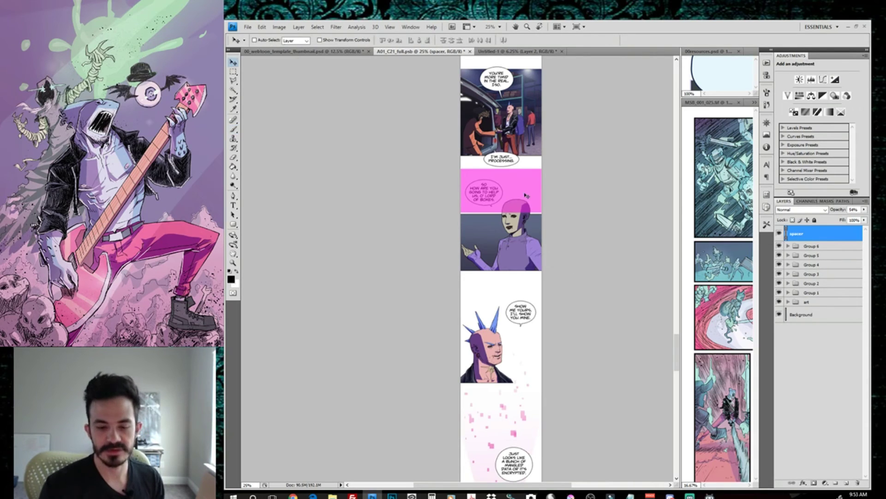
left_click_drag(528, 198, 528, 193)
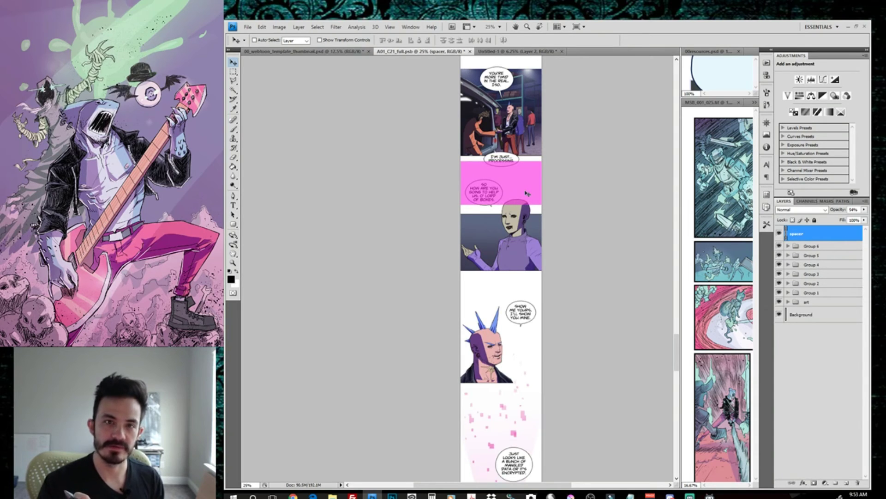
left_click_drag(525, 193, 525, 290)
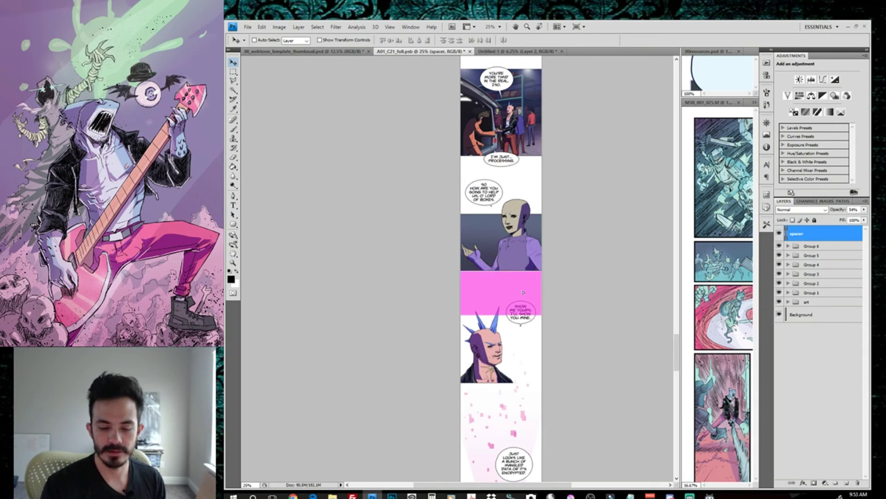
left_click(352, 52)
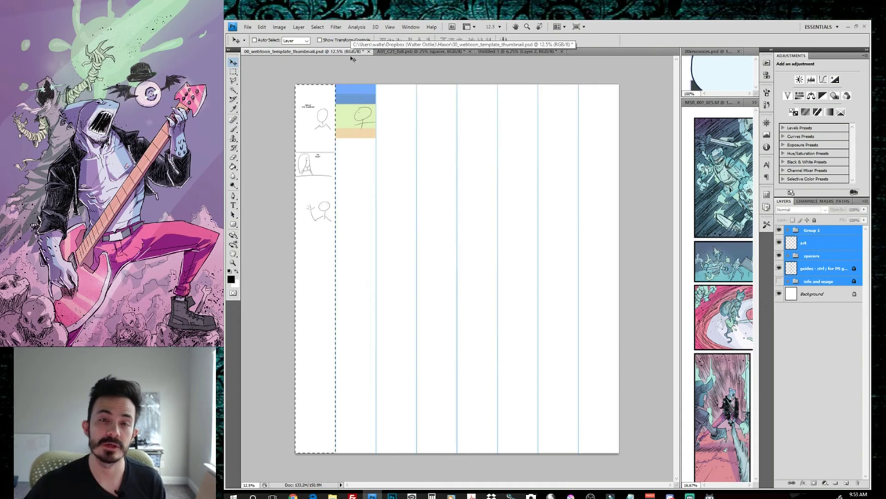